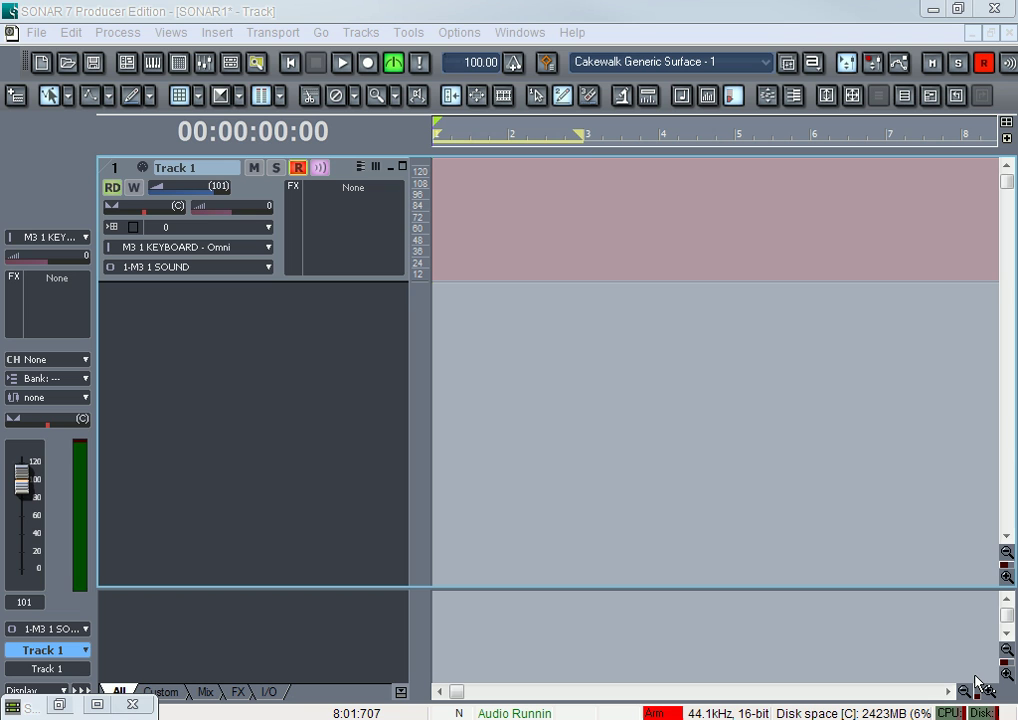
# - Turn on input quantize for Track 1 from the track commands menu
pyautogui.click(760, 30)
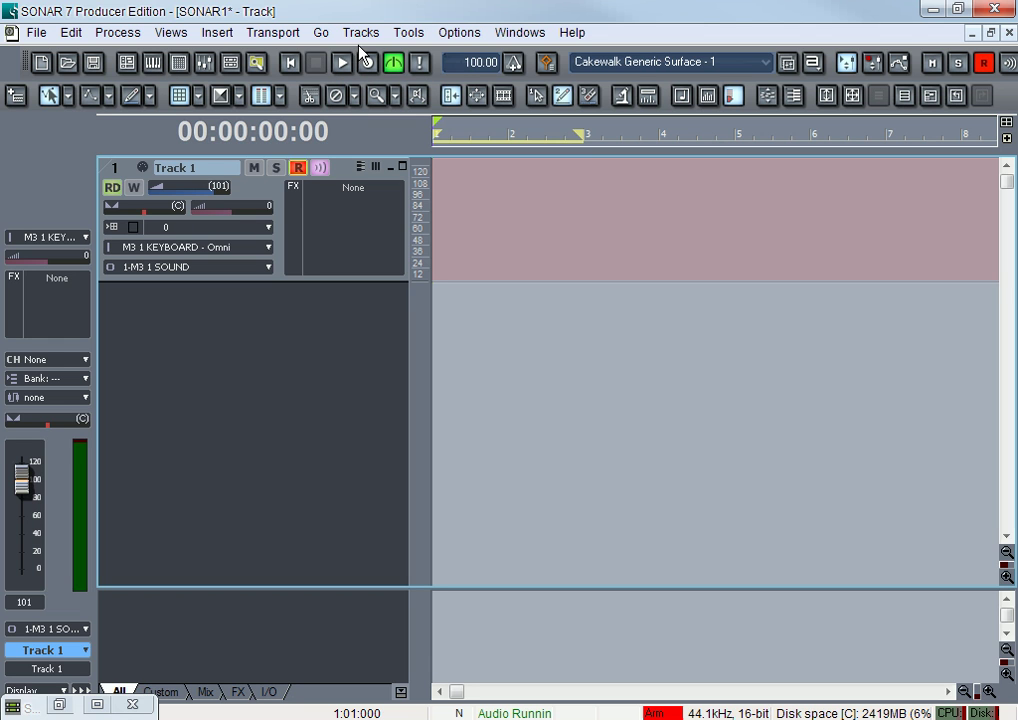
pyautogui.click(410, 34)
pyautogui.moveTo(365, 38)
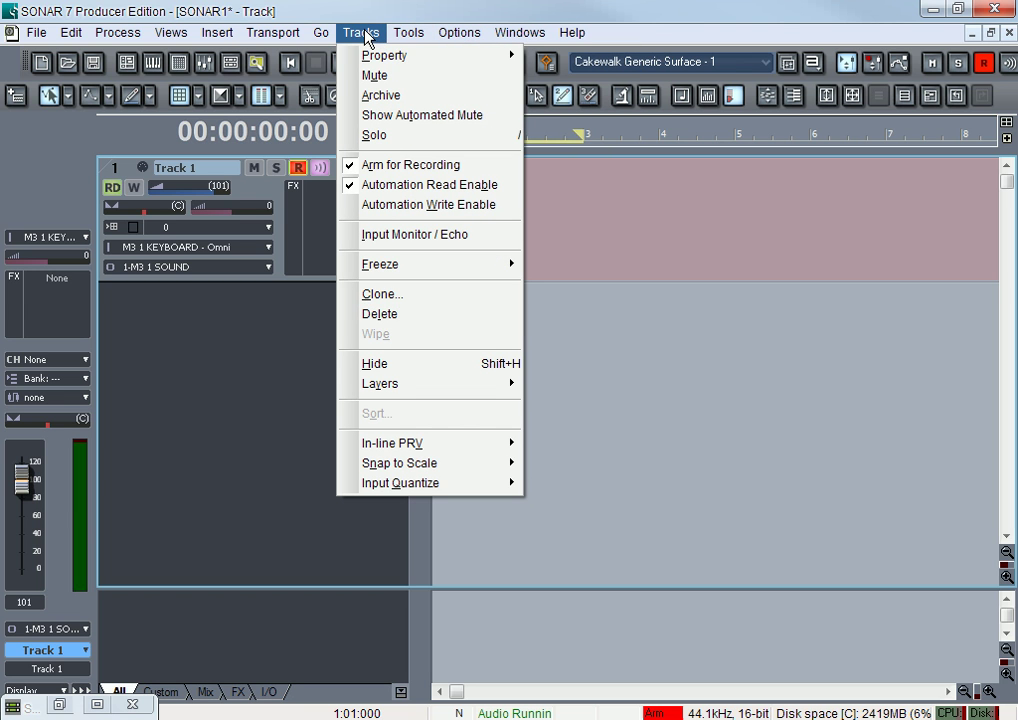
pyautogui.moveTo(486, 490)
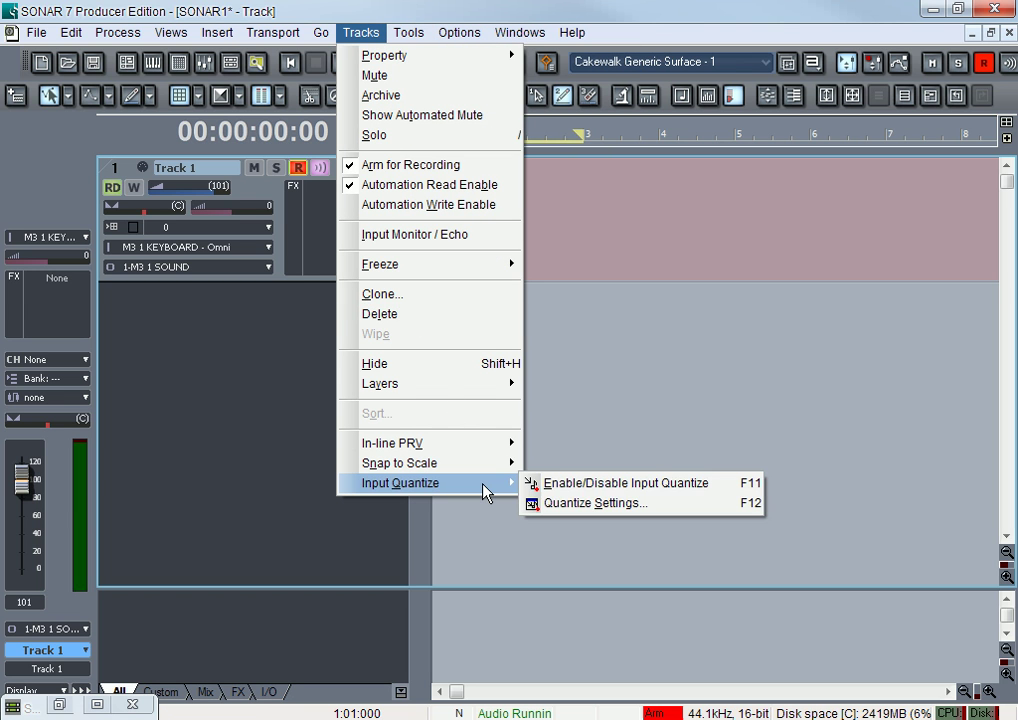
pyautogui.click(586, 489)
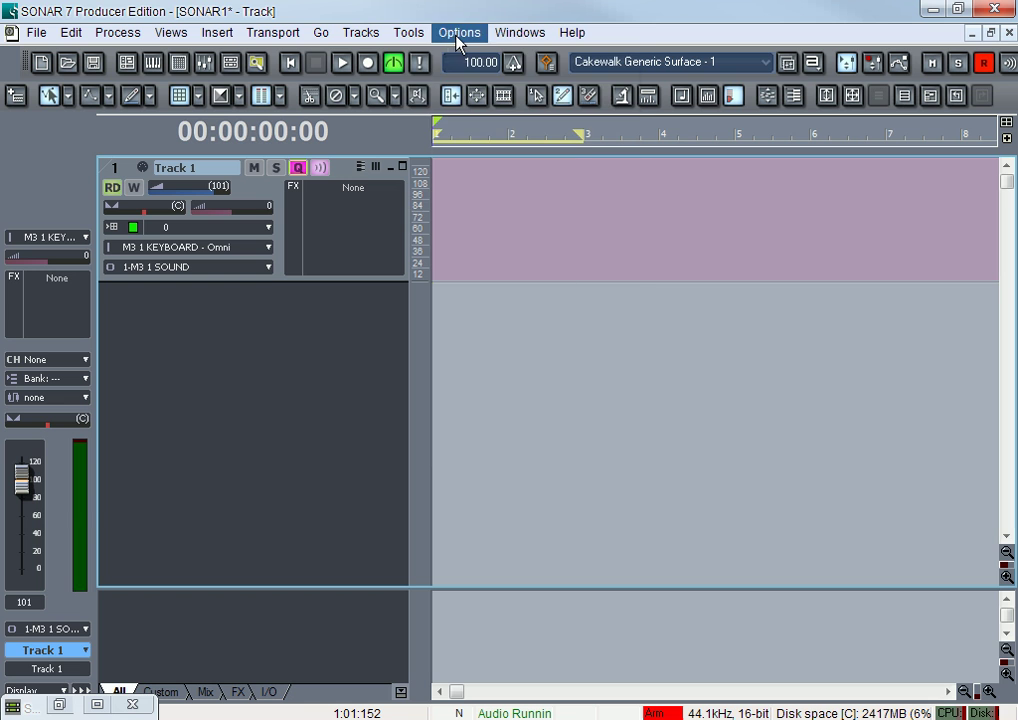
pyautogui.click(409, 33)
pyautogui.click(411, 19)
# - Add the Cakewalk FX Quantize MIDI plugin to Track 1's FX bin
pyautogui.rightClick(356, 226)
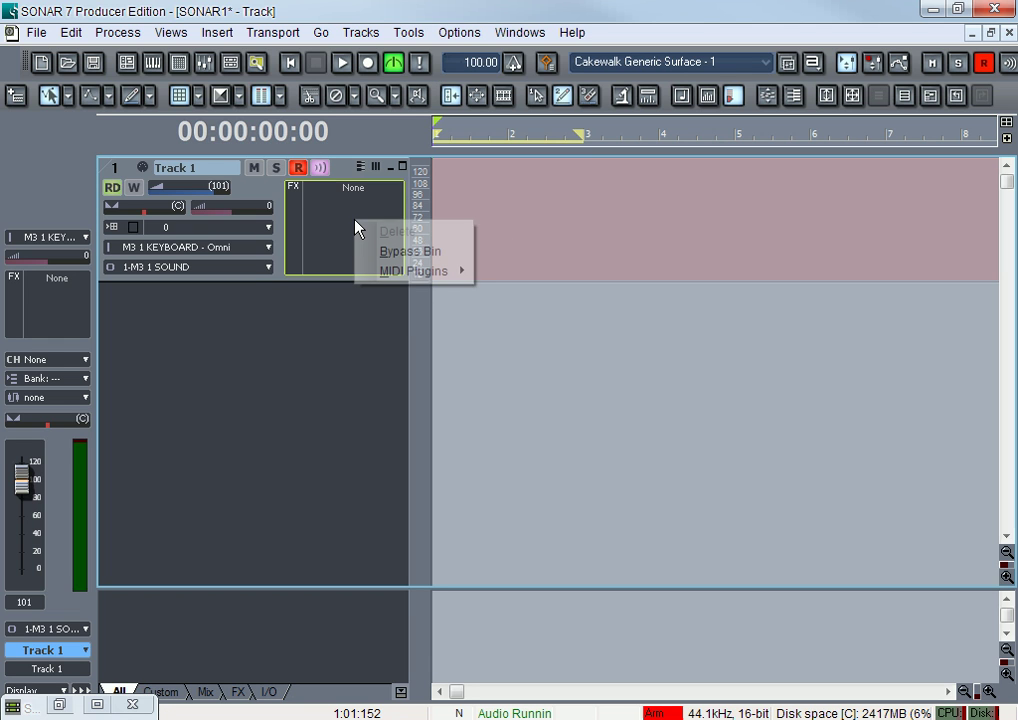
pyautogui.moveTo(420, 280)
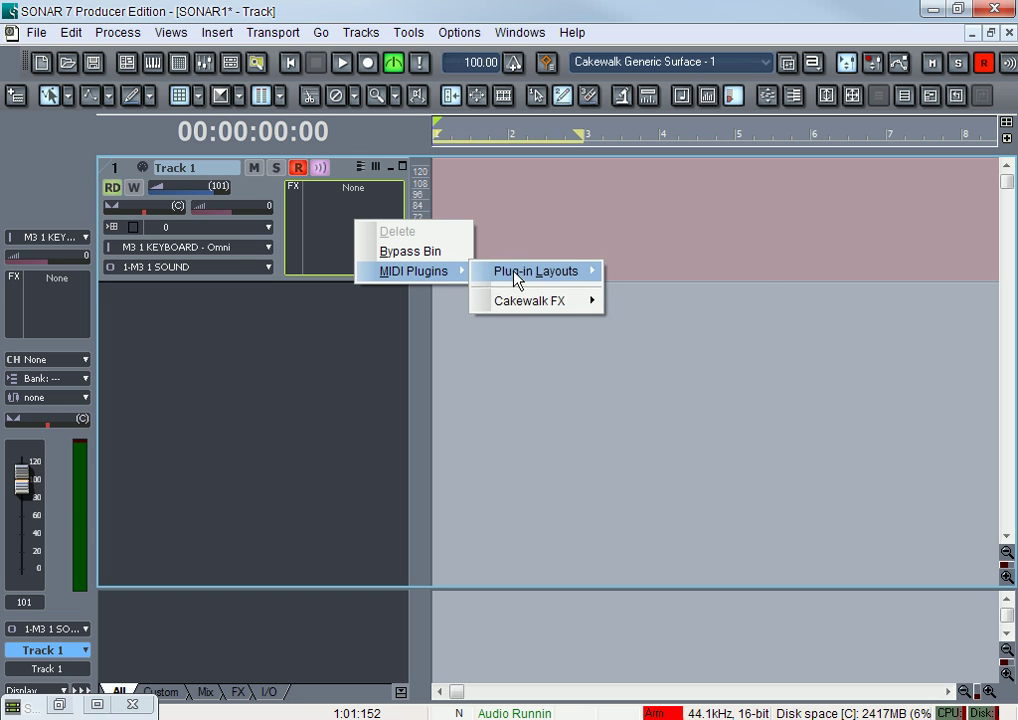
pyautogui.moveTo(564, 310)
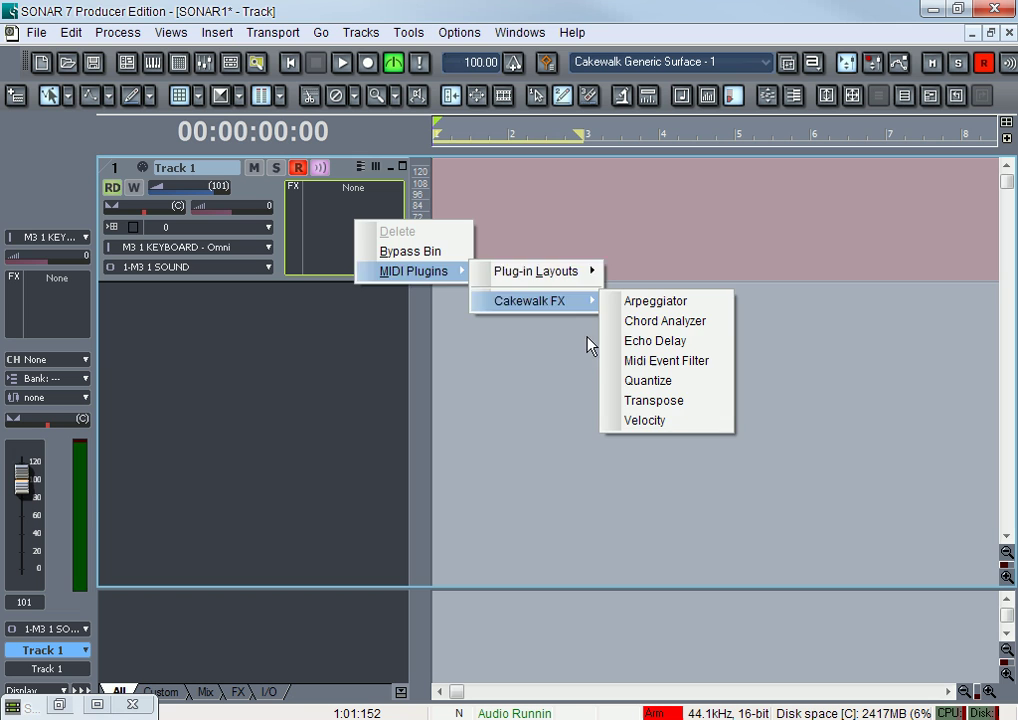
pyautogui.rightClick(341, 203)
pyautogui.moveTo(436, 256)
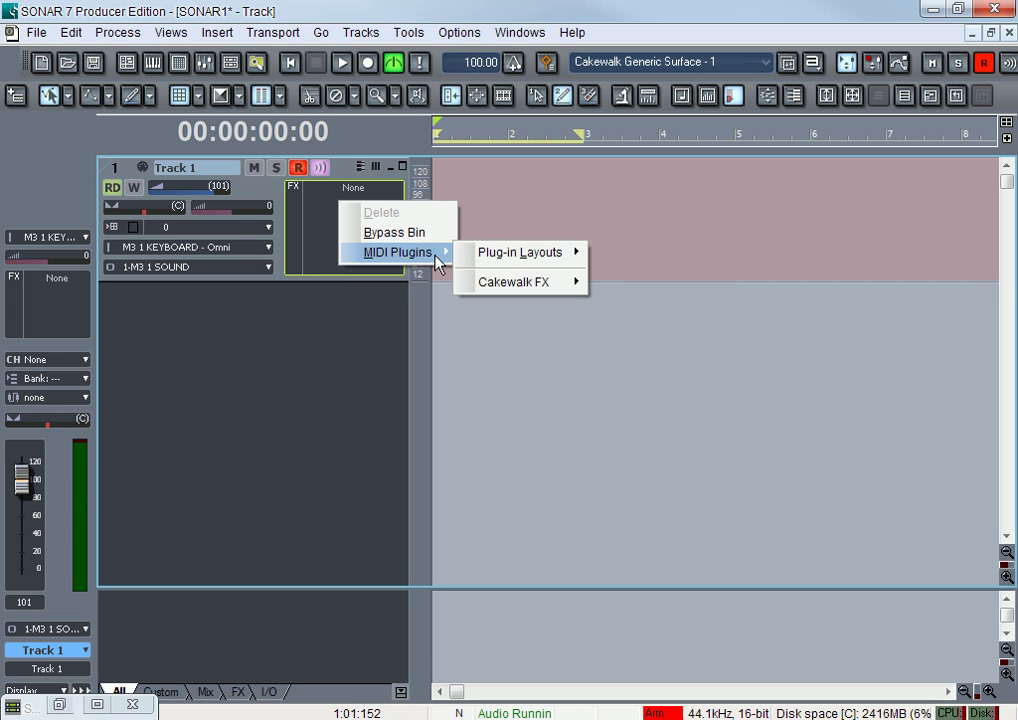
pyautogui.moveTo(556, 290)
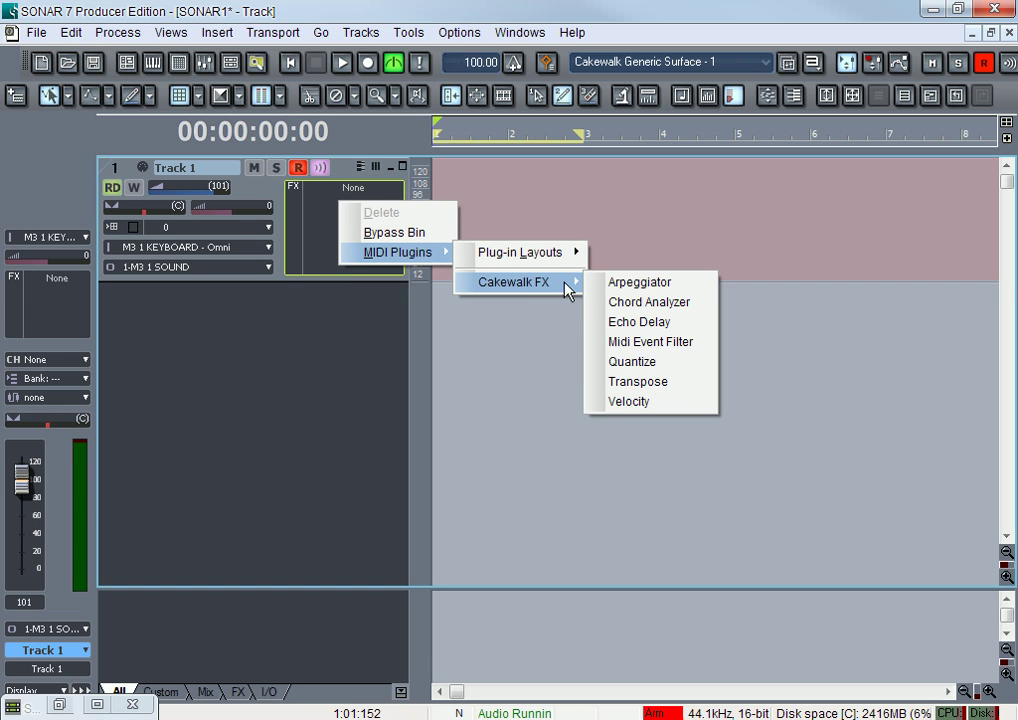
pyautogui.click(693, 369)
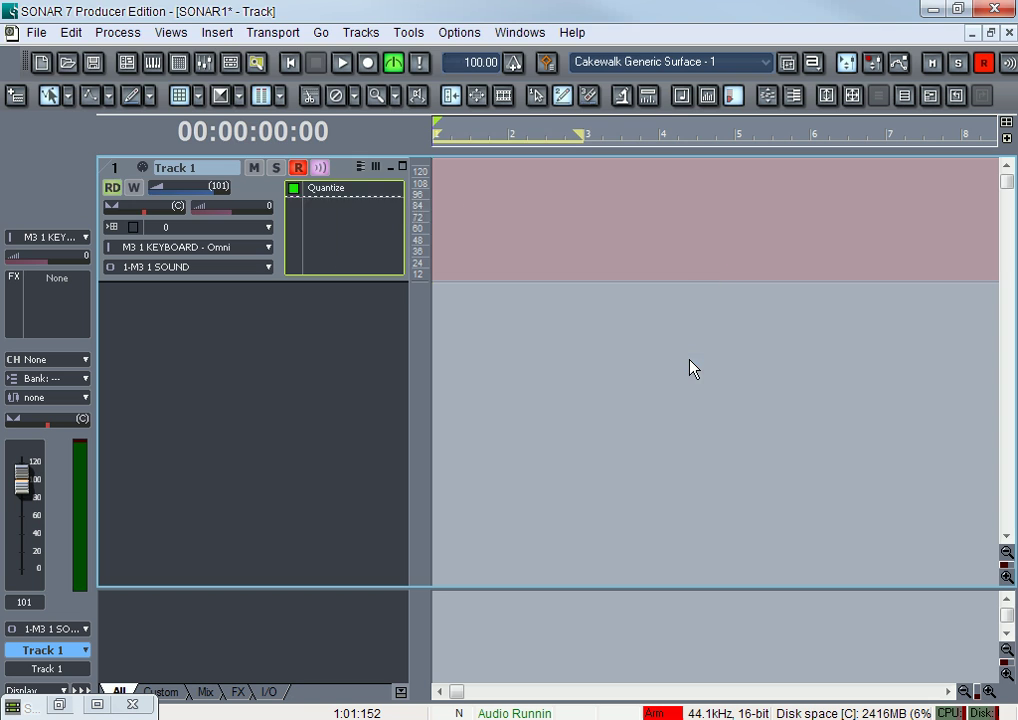
# - Set the Quantize resolution to 1/16 Note and close the plugin window
pyautogui.moveTo(394, 12); pyautogui.dragTo(587, 225)
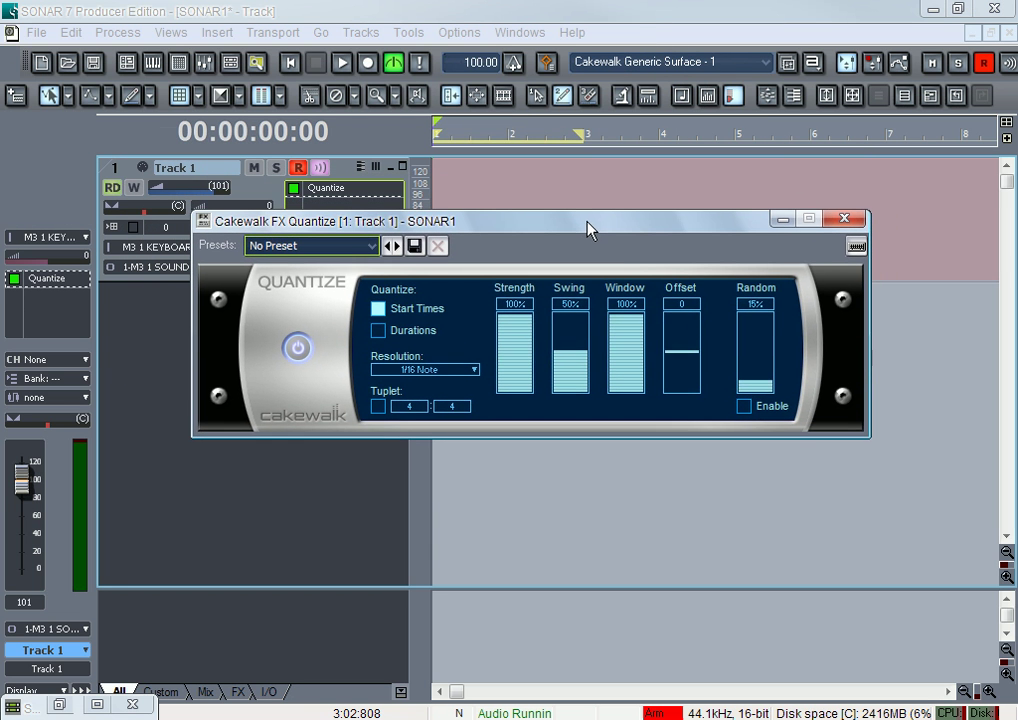
pyautogui.click(461, 368)
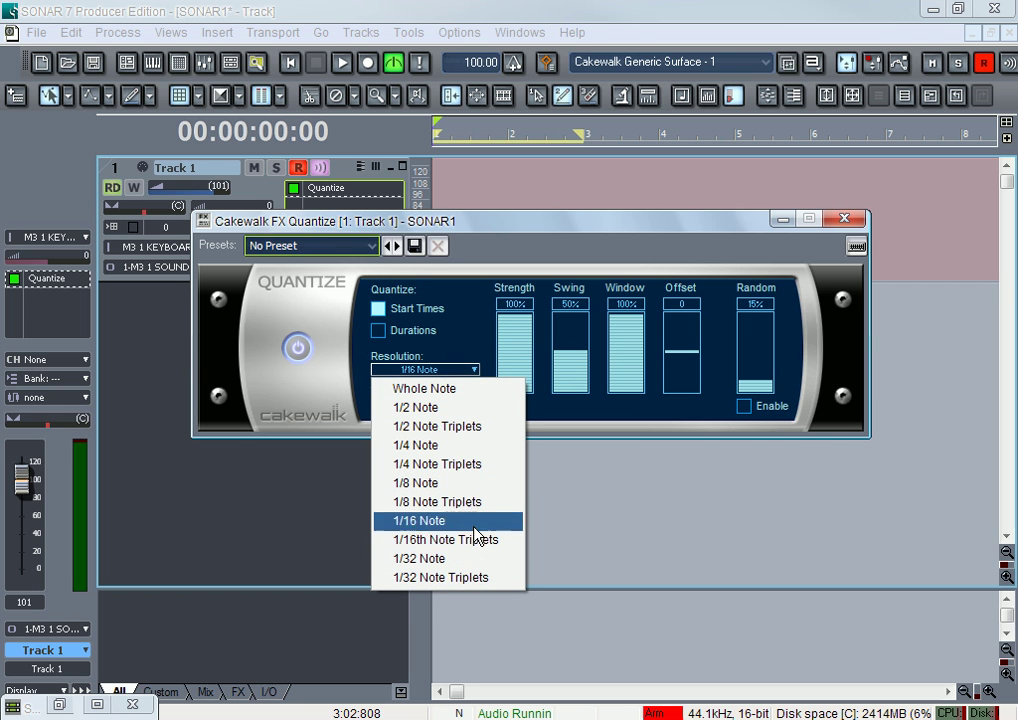
pyautogui.click(480, 310)
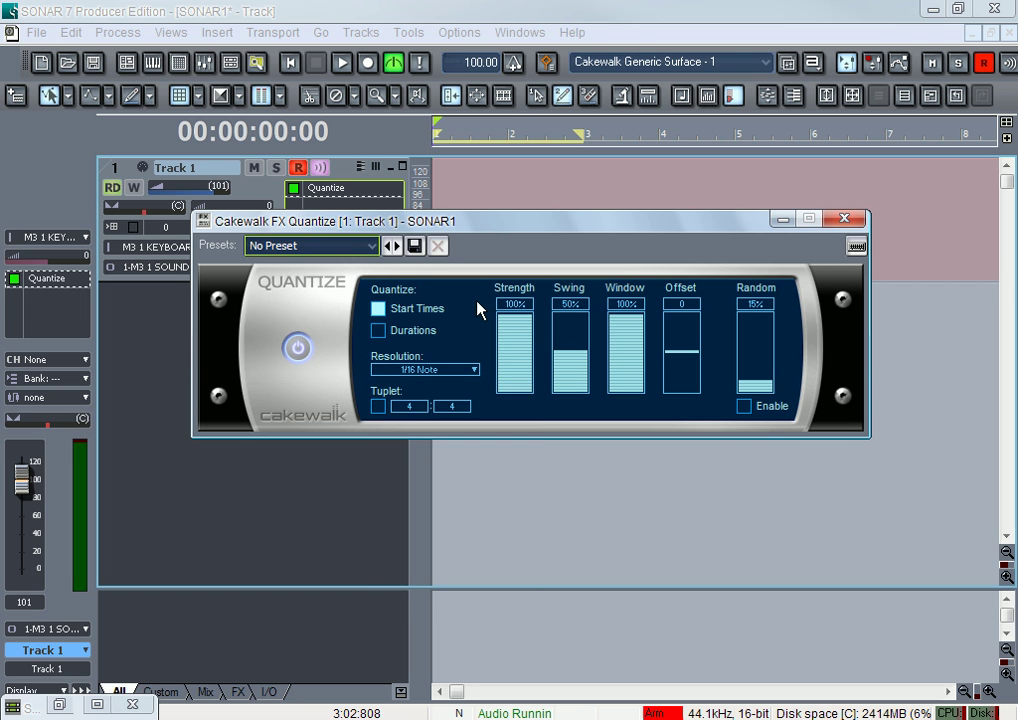
pyautogui.click(857, 226)
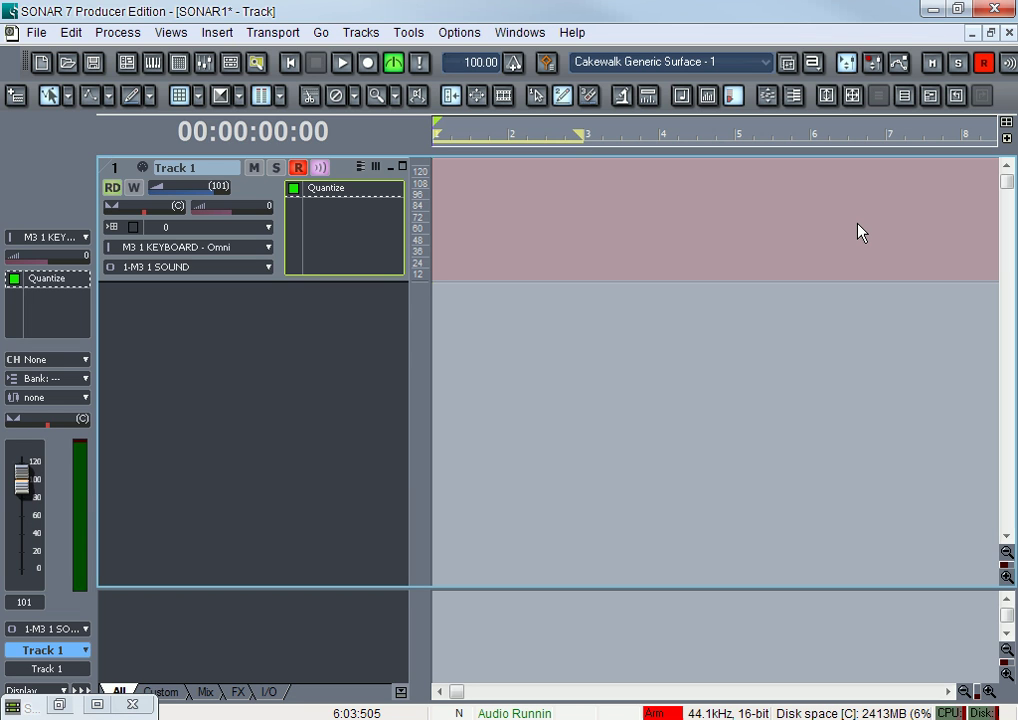
# - Bypass Quantize in Track 1's FX bin and start recording a drum take
pyautogui.click(293, 188)
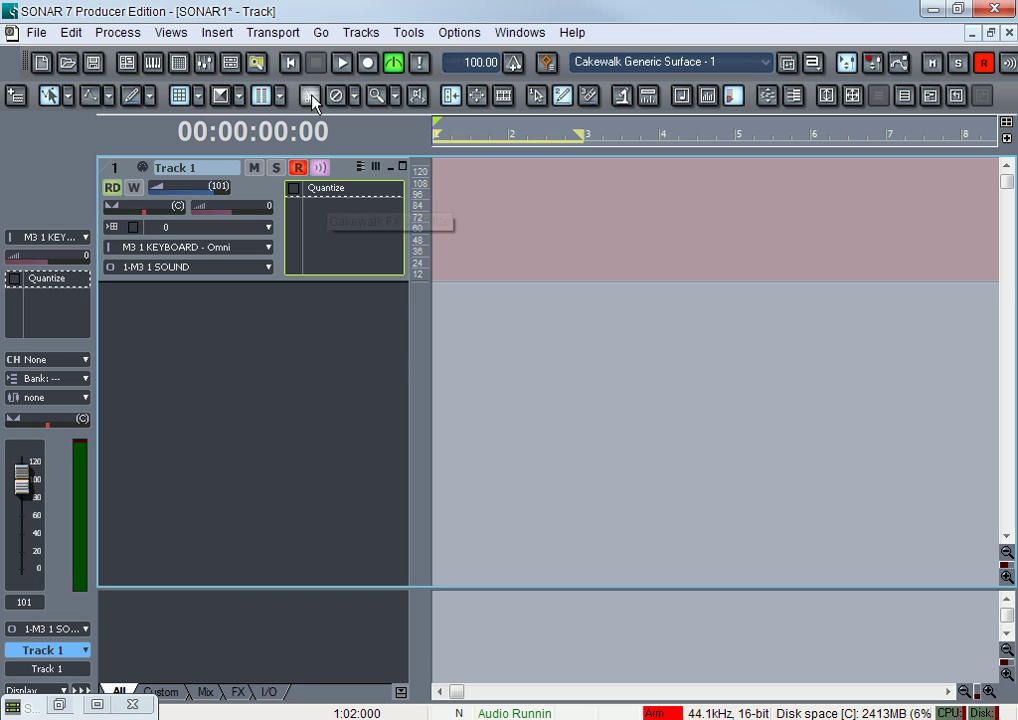
pyautogui.click(368, 64)
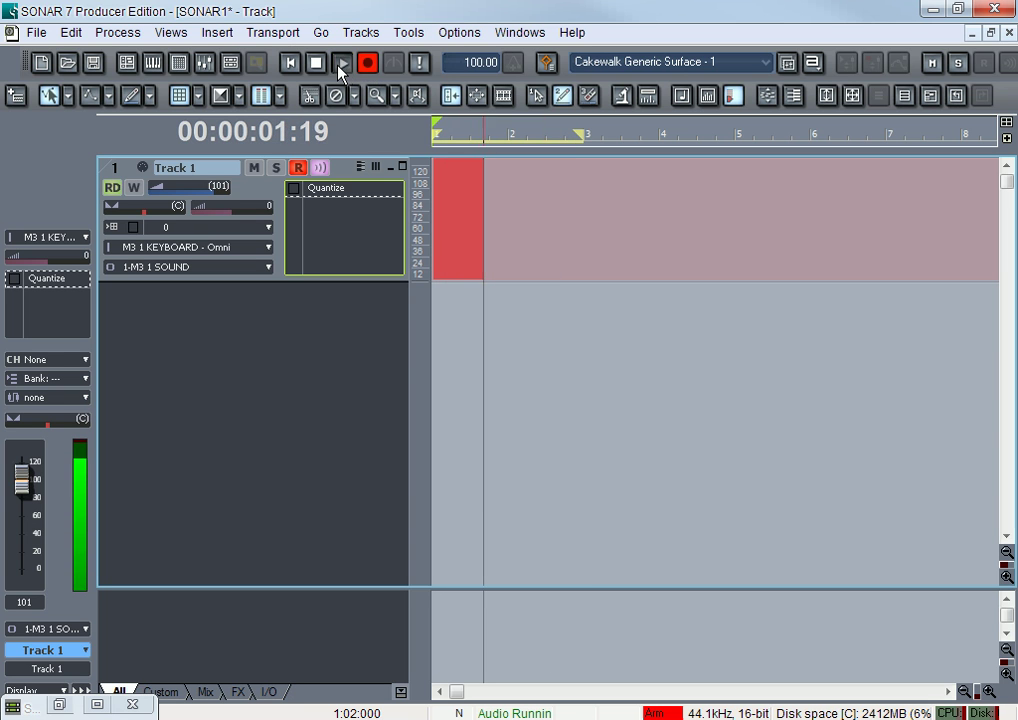
# - Stop recording, audition the new take from the start and from bar 2, then rewind
pyautogui.click(341, 64)
pyautogui.click(341, 64)
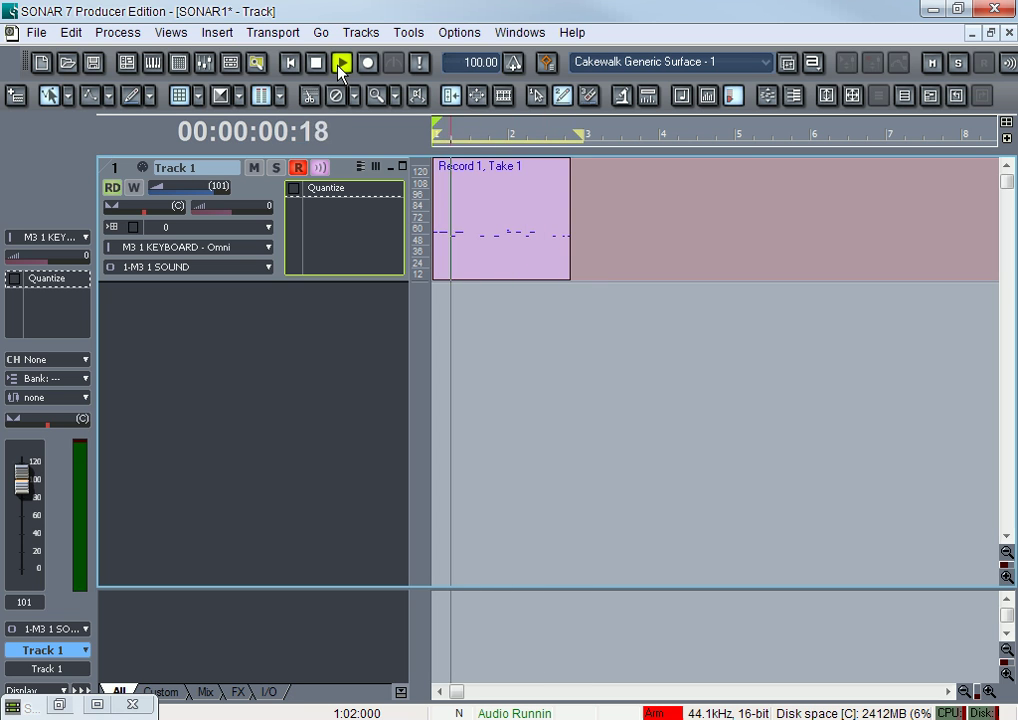
pyautogui.click(341, 64)
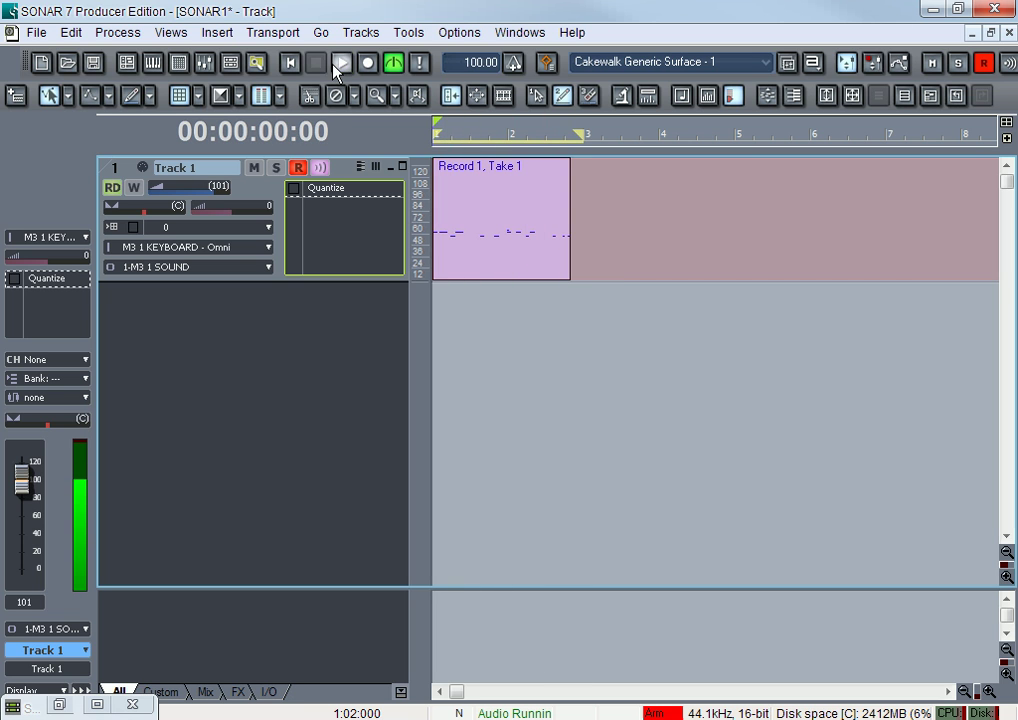
pyautogui.click(553, 284)
pyautogui.click(503, 230)
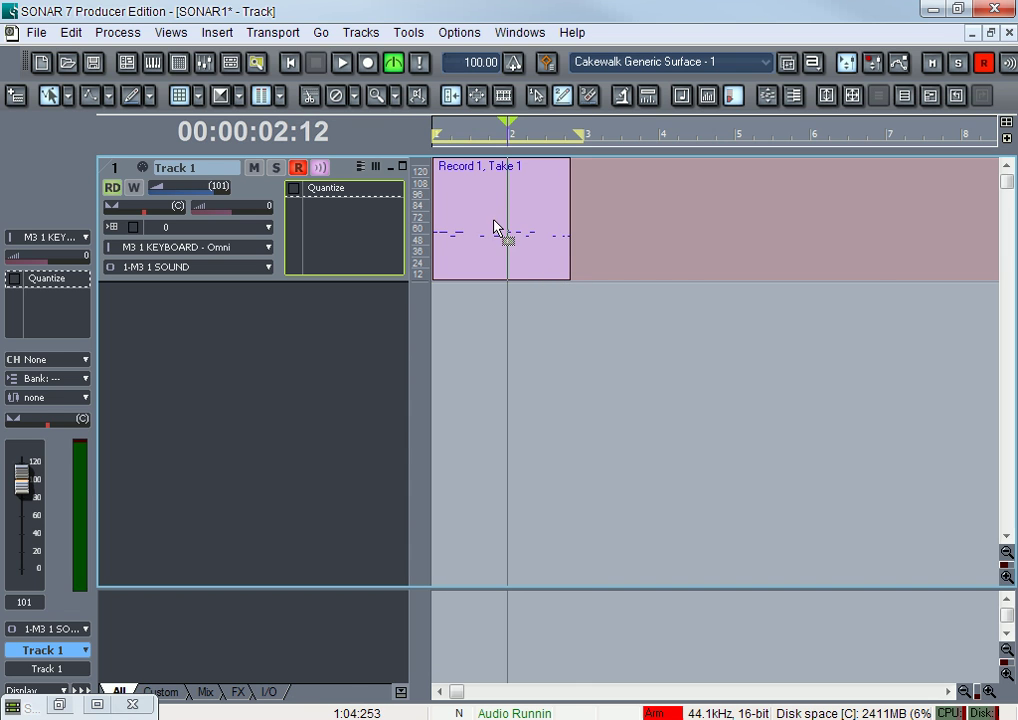
pyautogui.click(341, 64)
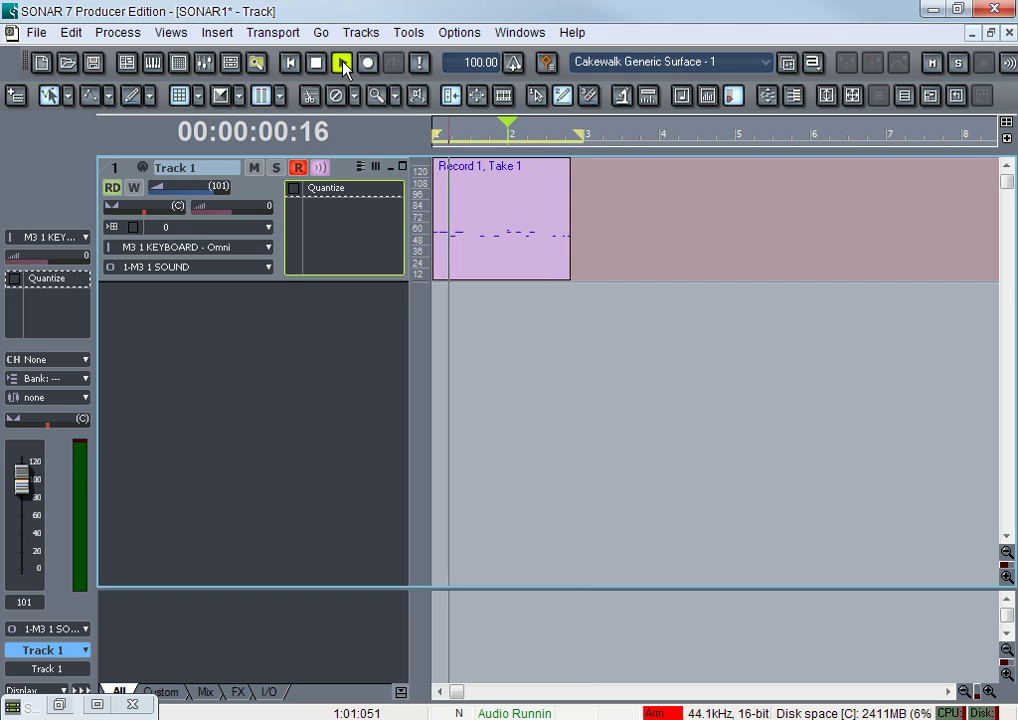
pyautogui.click(341, 64)
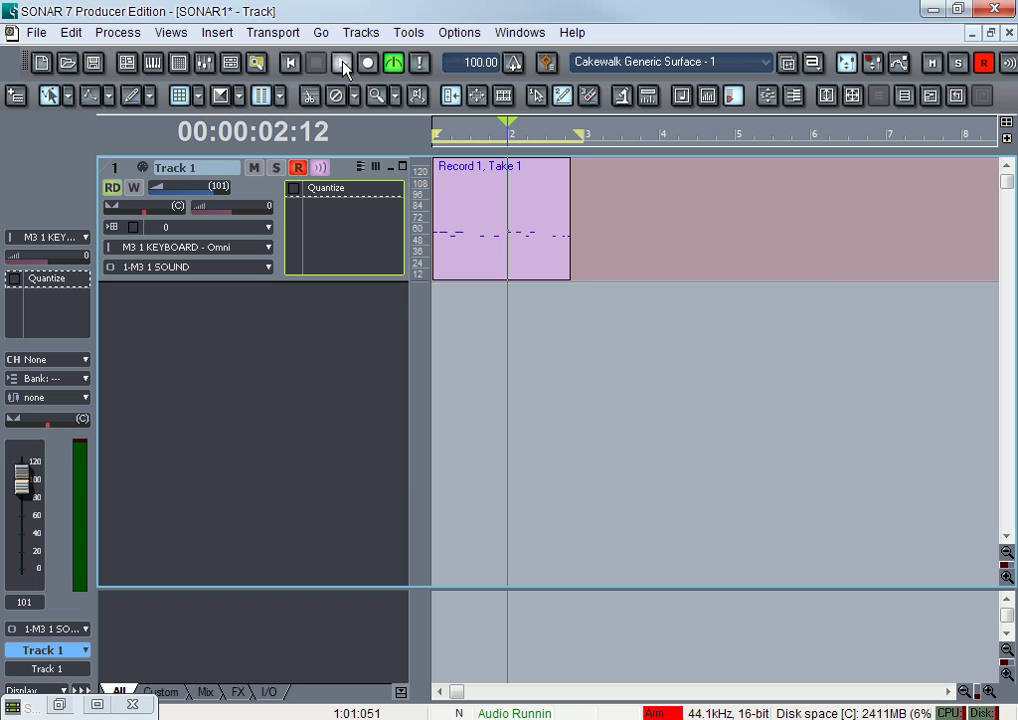
pyautogui.click(290, 62)
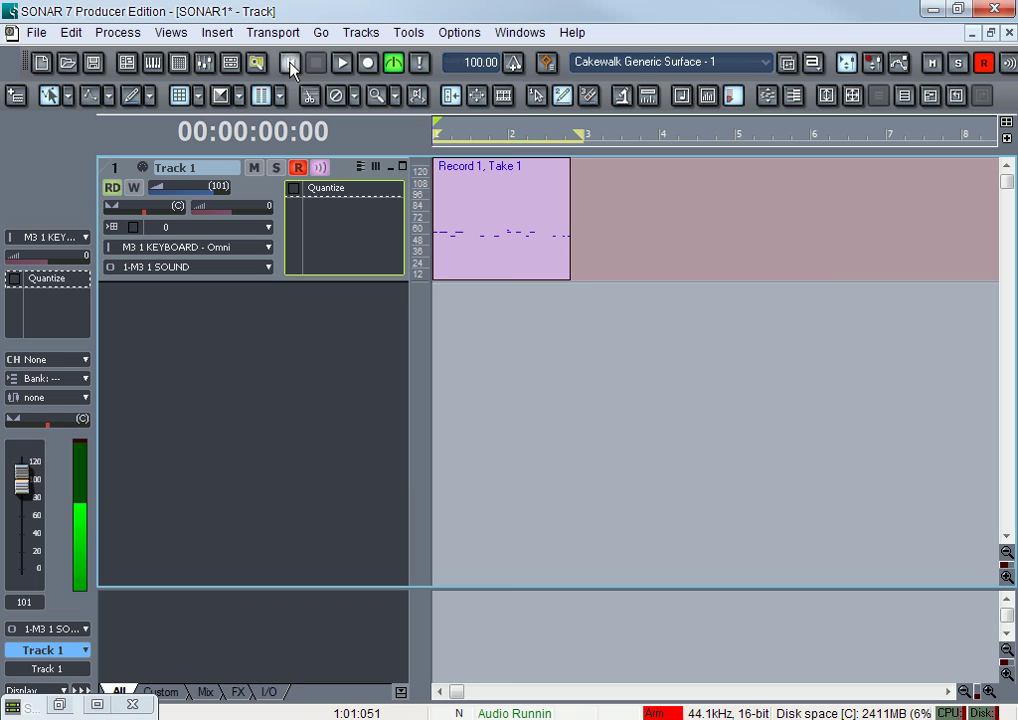
# - Play the take with Quantize enabled, then bypass Quantize and play it unquantized
pyautogui.click(295, 192)
pyautogui.click(344, 64)
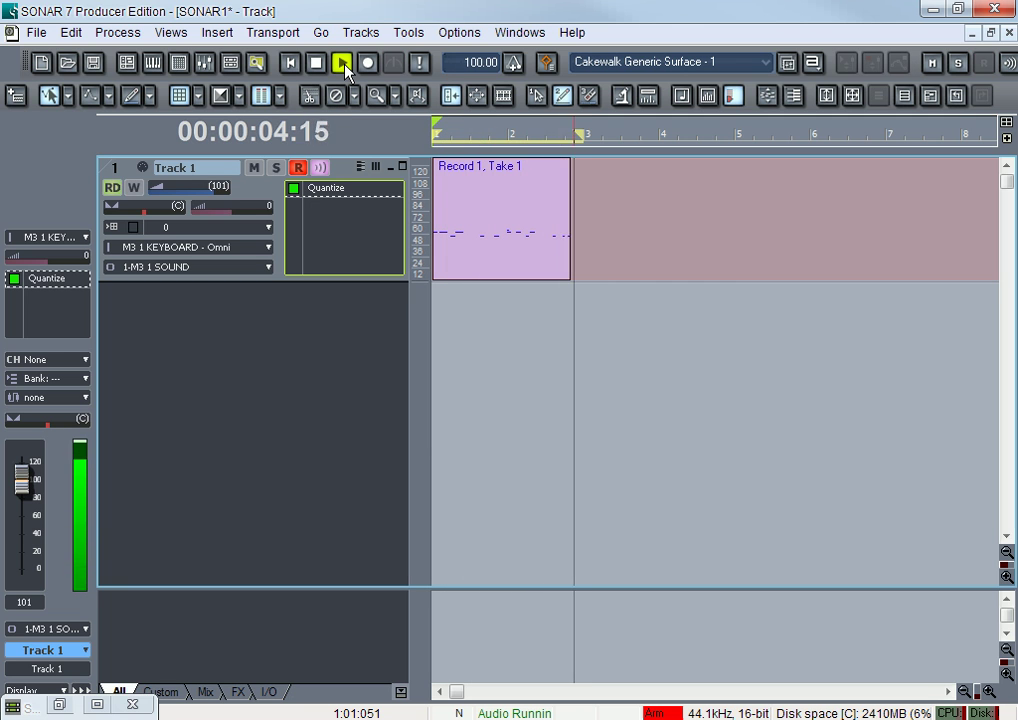
pyautogui.click(344, 64)
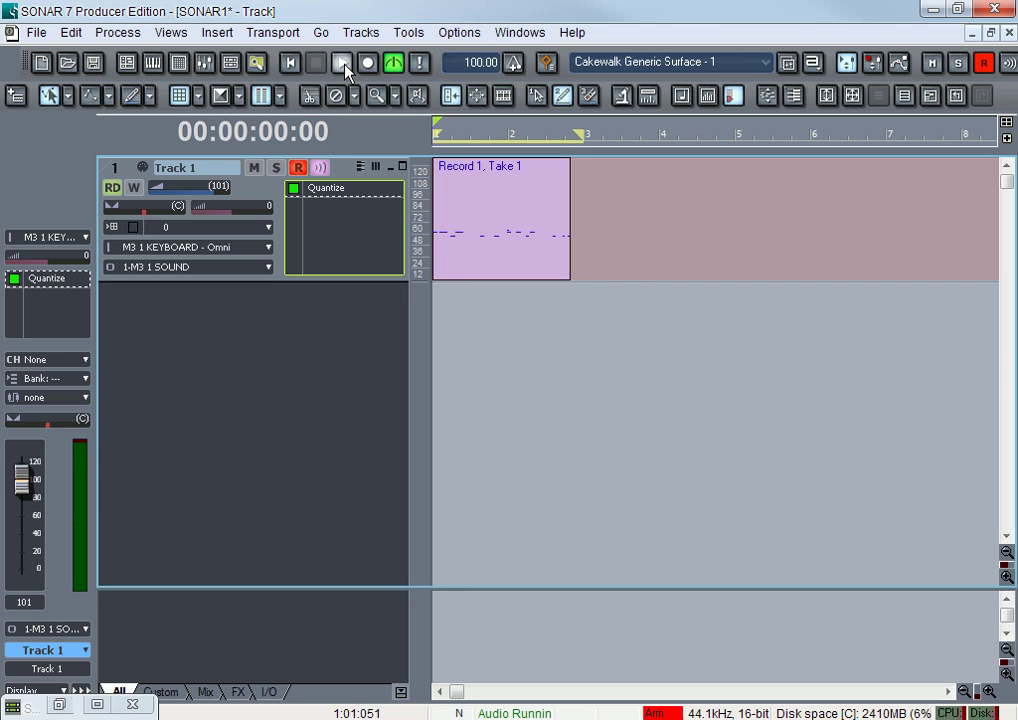
pyautogui.click(293, 189)
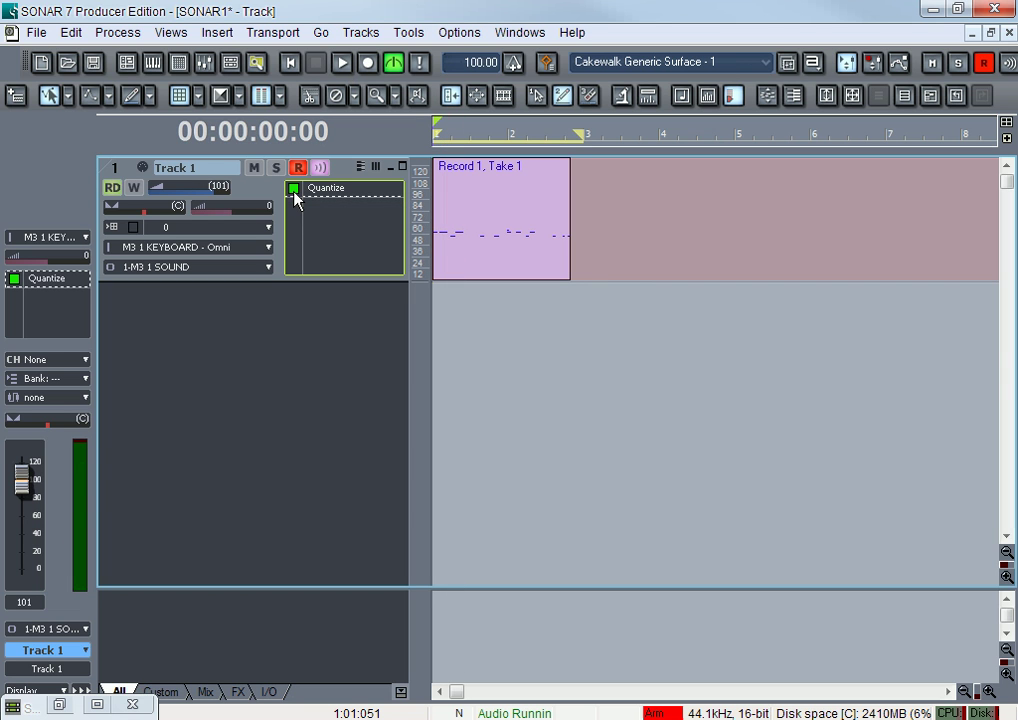
pyautogui.click(341, 64)
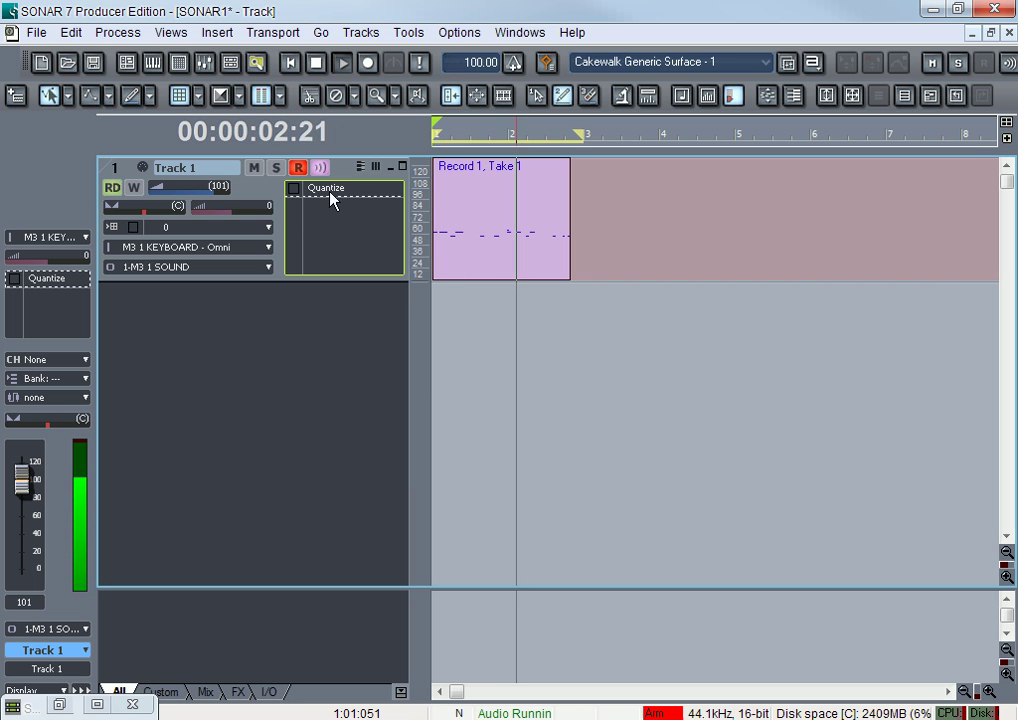
# - Stop playback, re-enable Quantize on Track 1, and play the take through with quantizing
pyautogui.press('space')
pyautogui.click(294, 189)
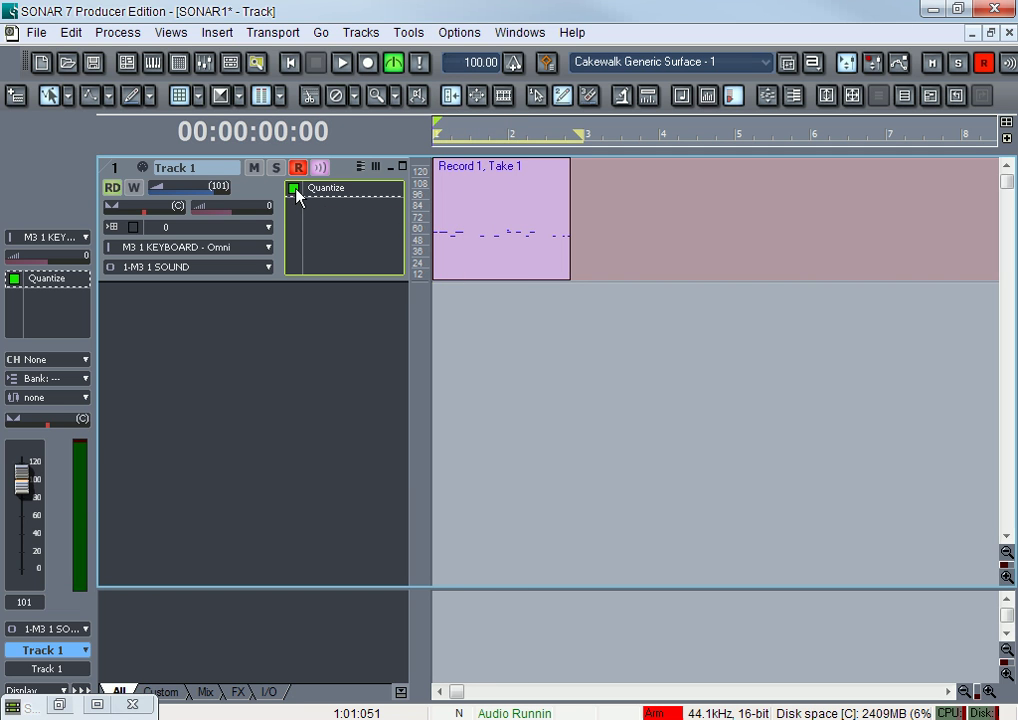
pyautogui.click(343, 65)
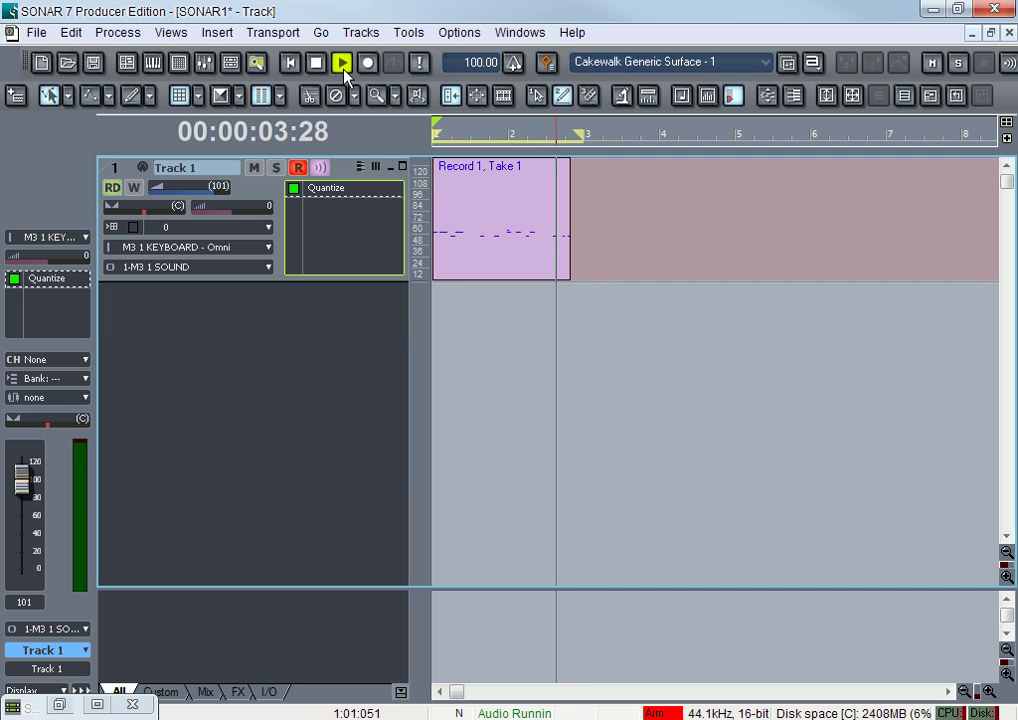
pyautogui.click(343, 64)
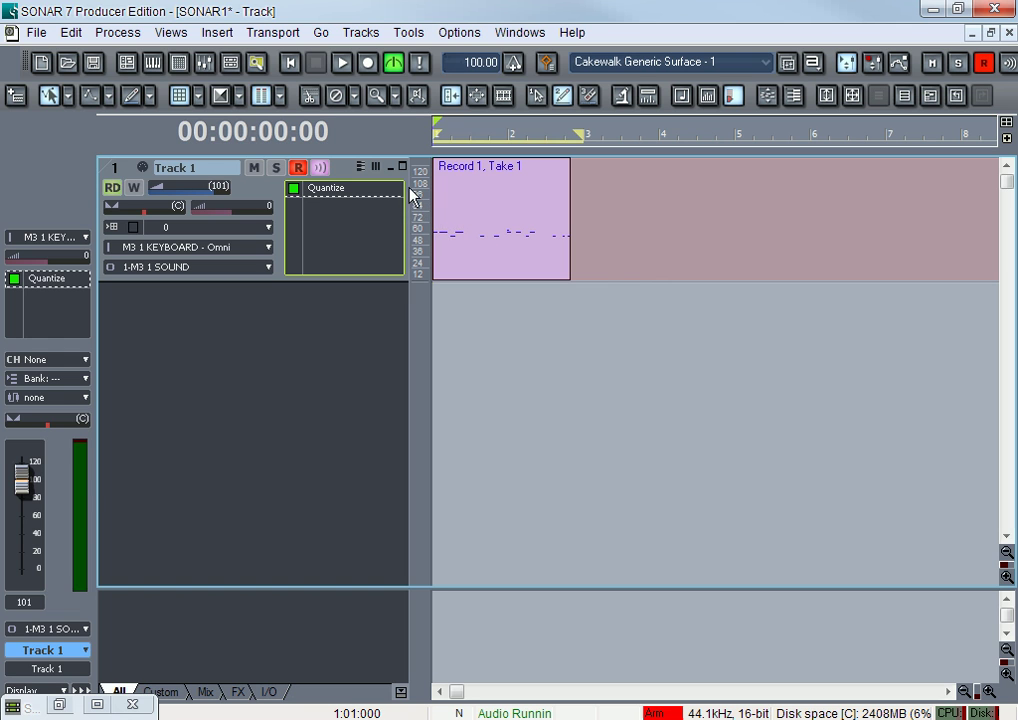
# - Select Record 1, Take 1, cancel Apply MIDI Effects, and open the clip in the Piano Roll
pyautogui.click(494, 212)
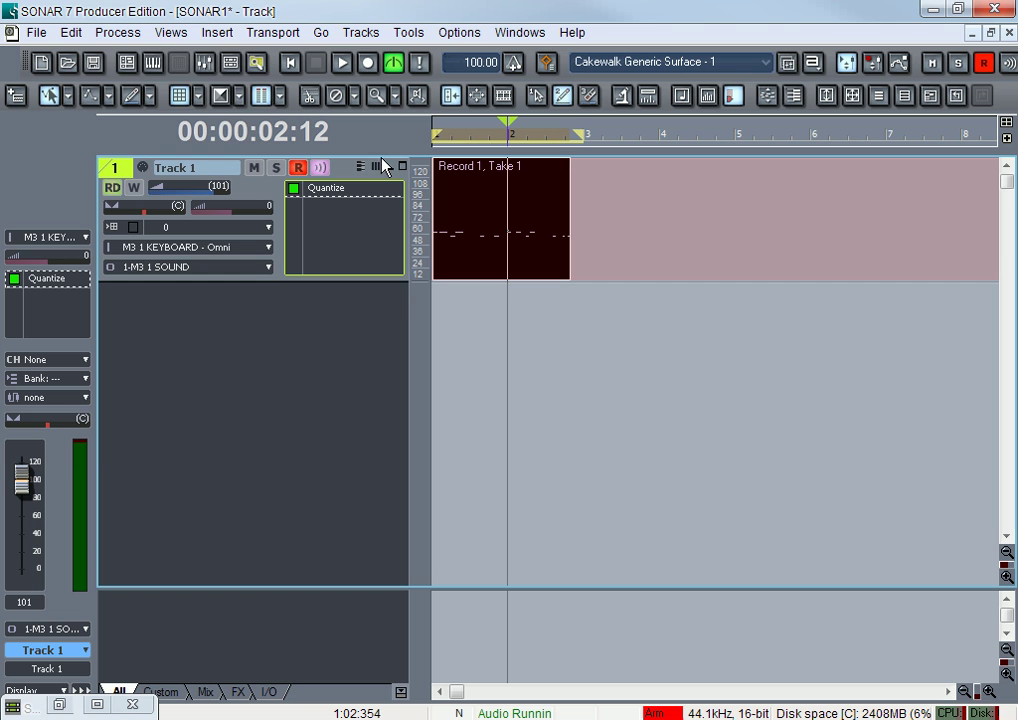
pyautogui.click(122, 36)
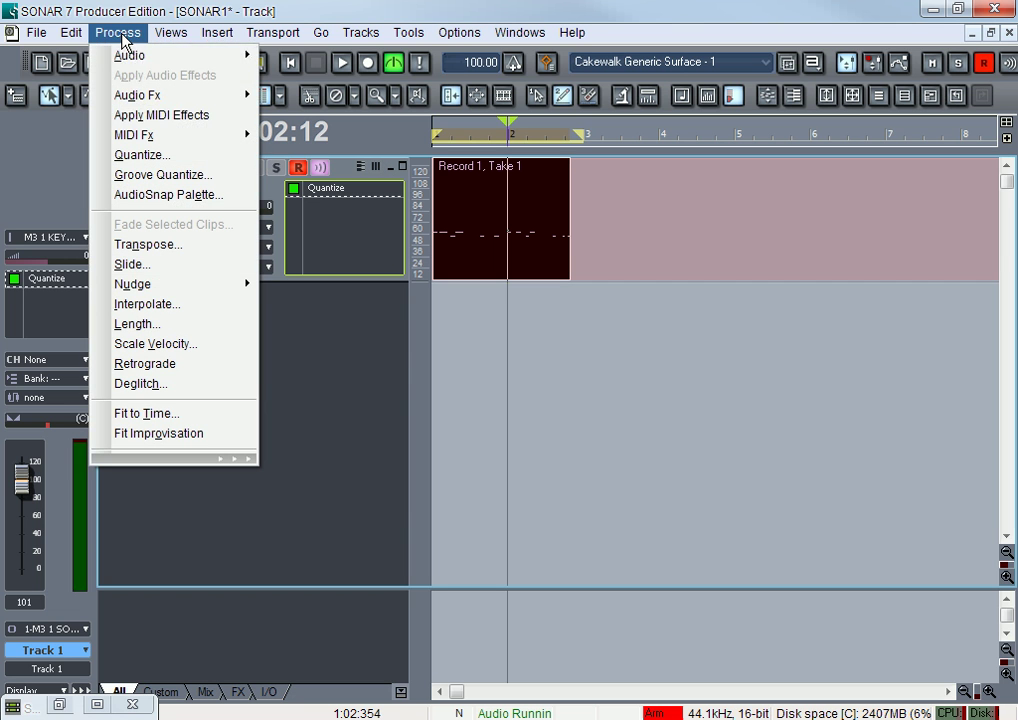
pyautogui.click(178, 118)
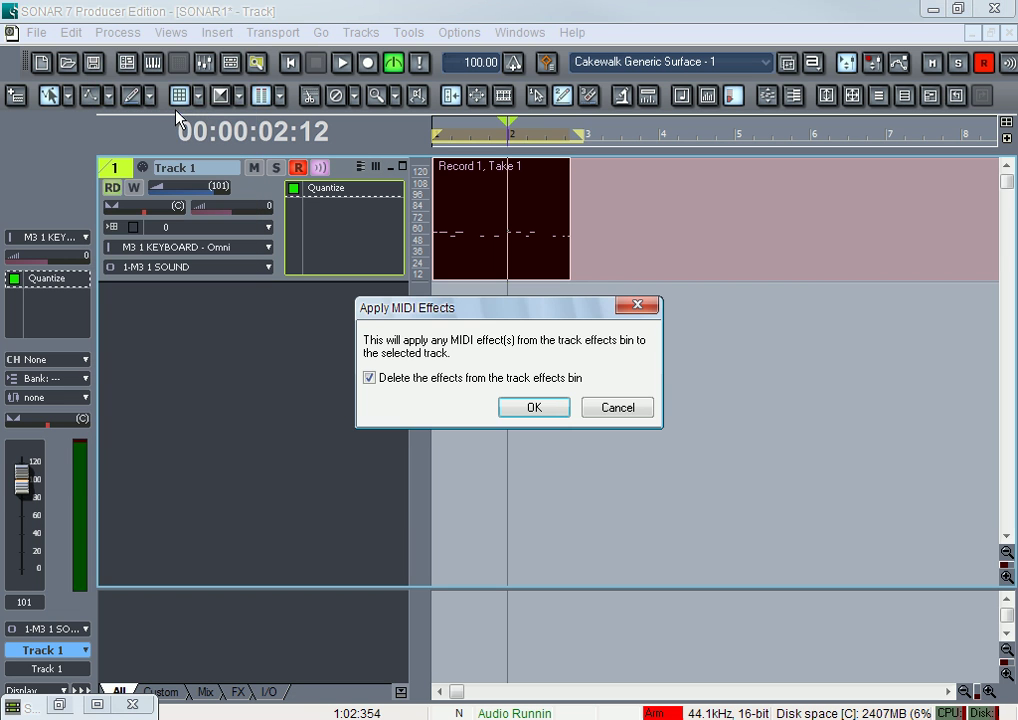
pyautogui.click(612, 410)
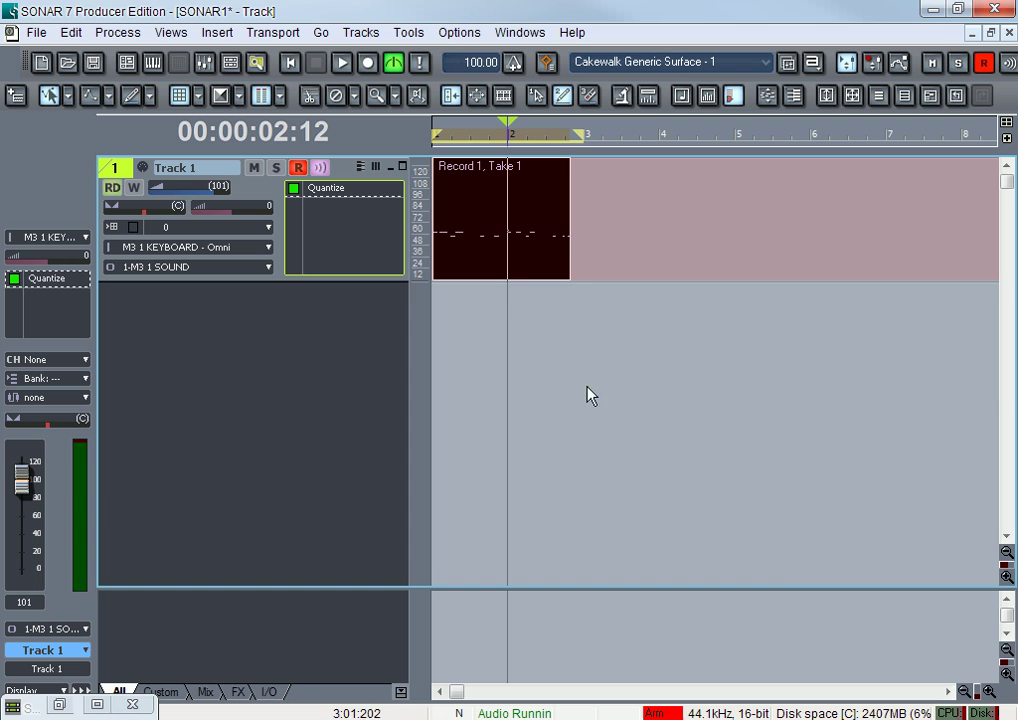
pyautogui.doubleClick(484, 218)
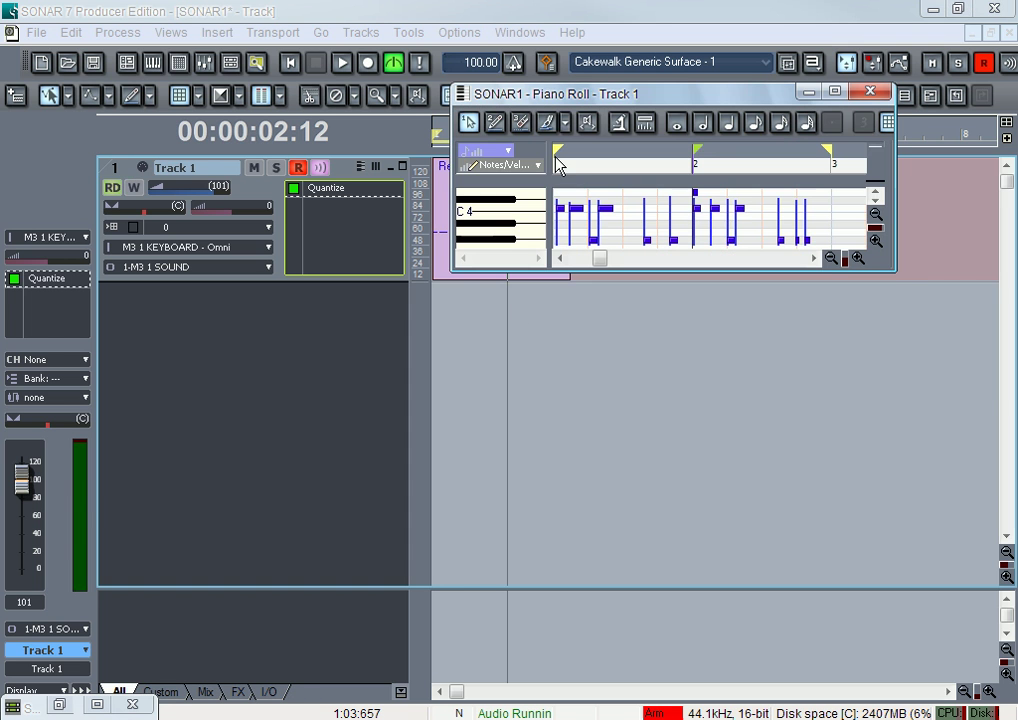
# - Maximize the Piano Roll, zoom in to inspect the drum notes, then minimize it
pyautogui.doubleClick(572, 97)
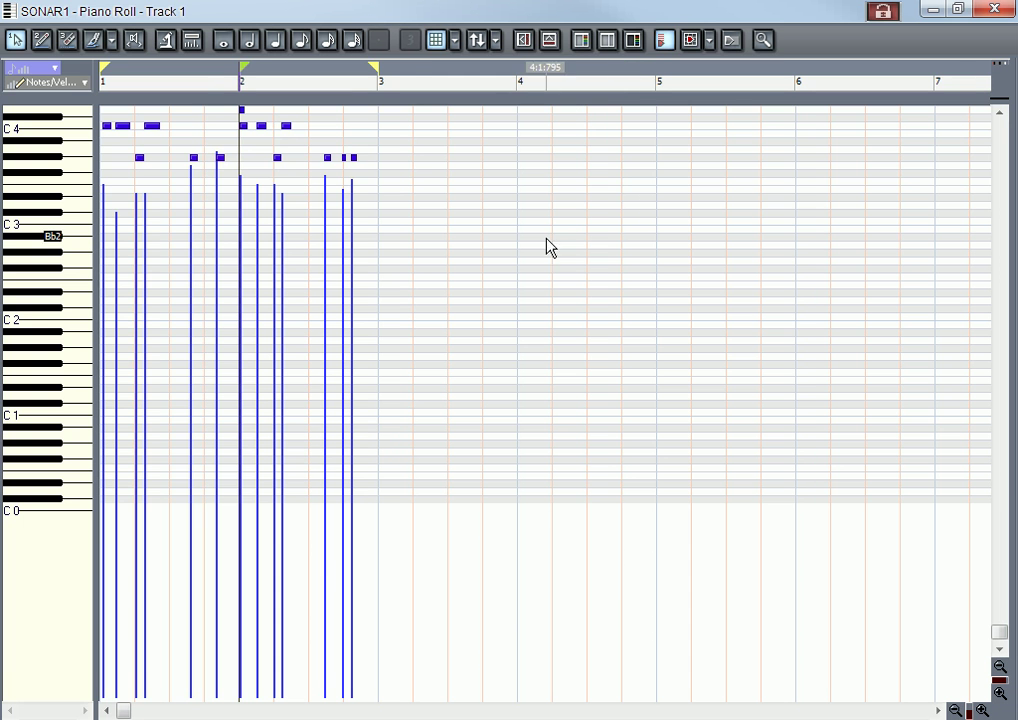
pyautogui.click(1000, 693)
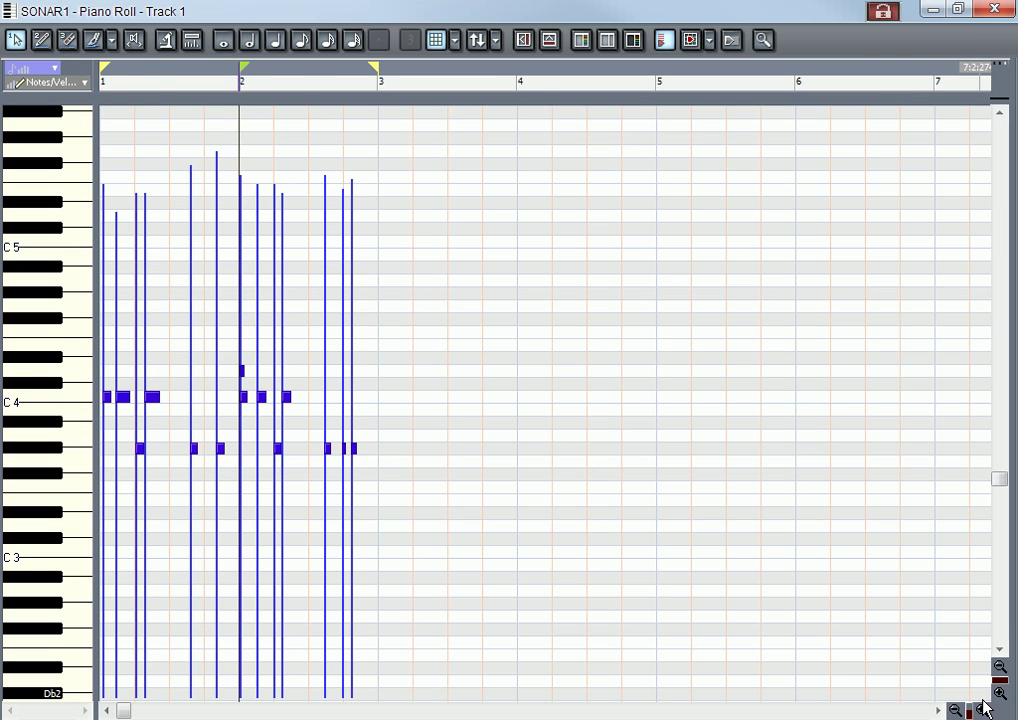
pyautogui.click(983, 710)
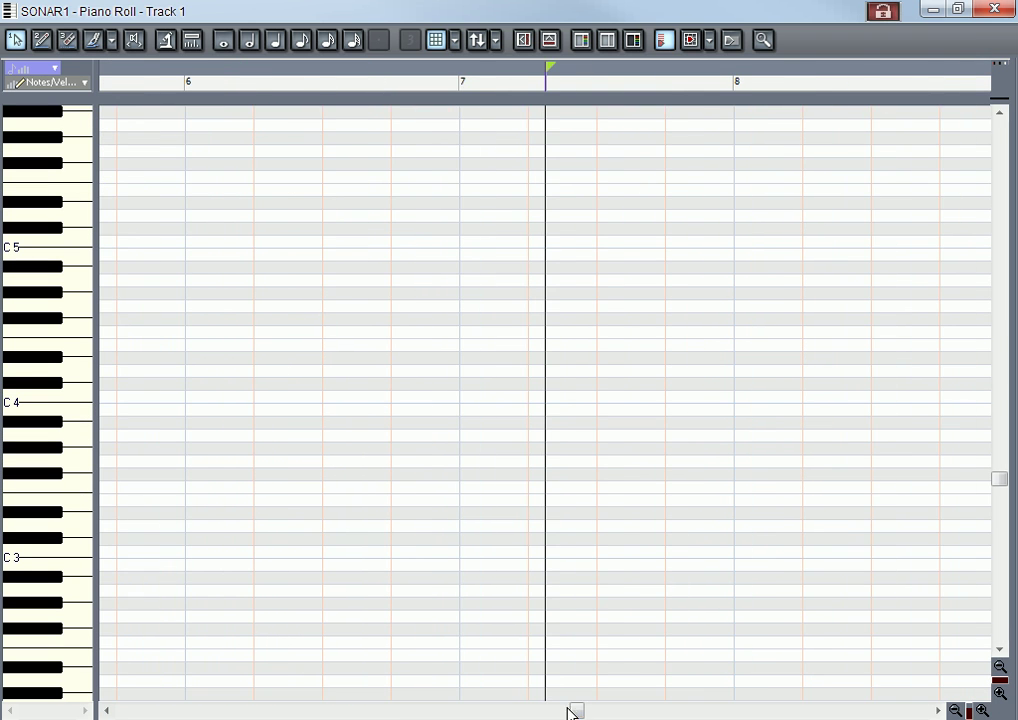
pyautogui.moveTo(568, 711); pyautogui.dragTo(84, 663)
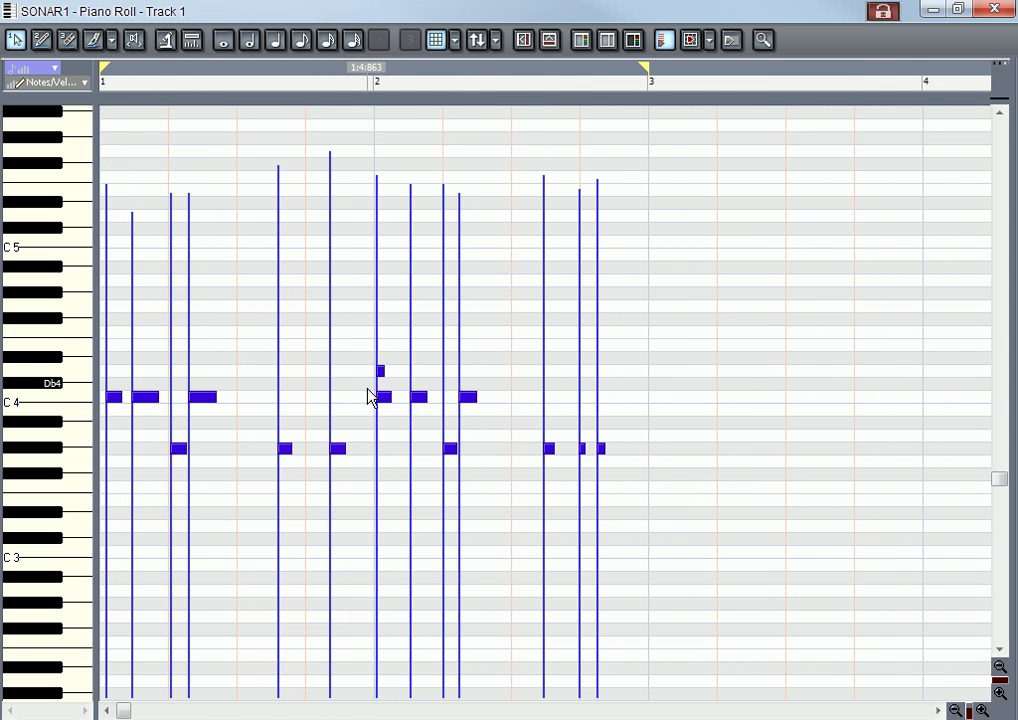
pyautogui.scroll(4, 383, 393)
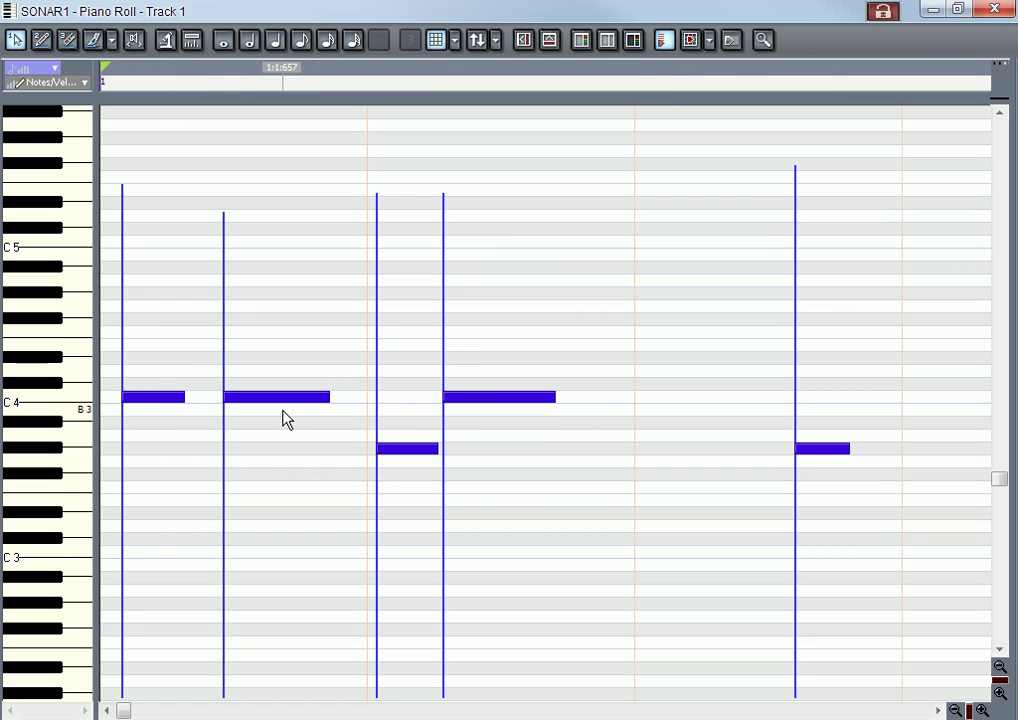
pyautogui.click(935, 9)
# - Bake the Quantize effect into Record 1, Take 1 via Process > Apply MIDI Effects
pyautogui.click(500, 218)
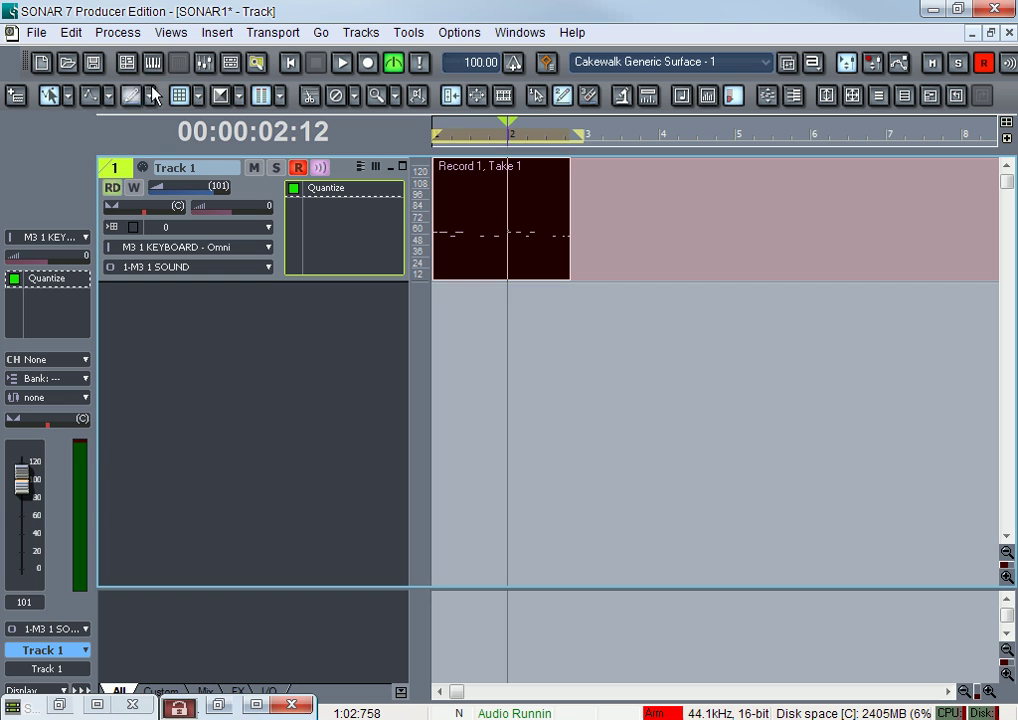
pyautogui.click(117, 32)
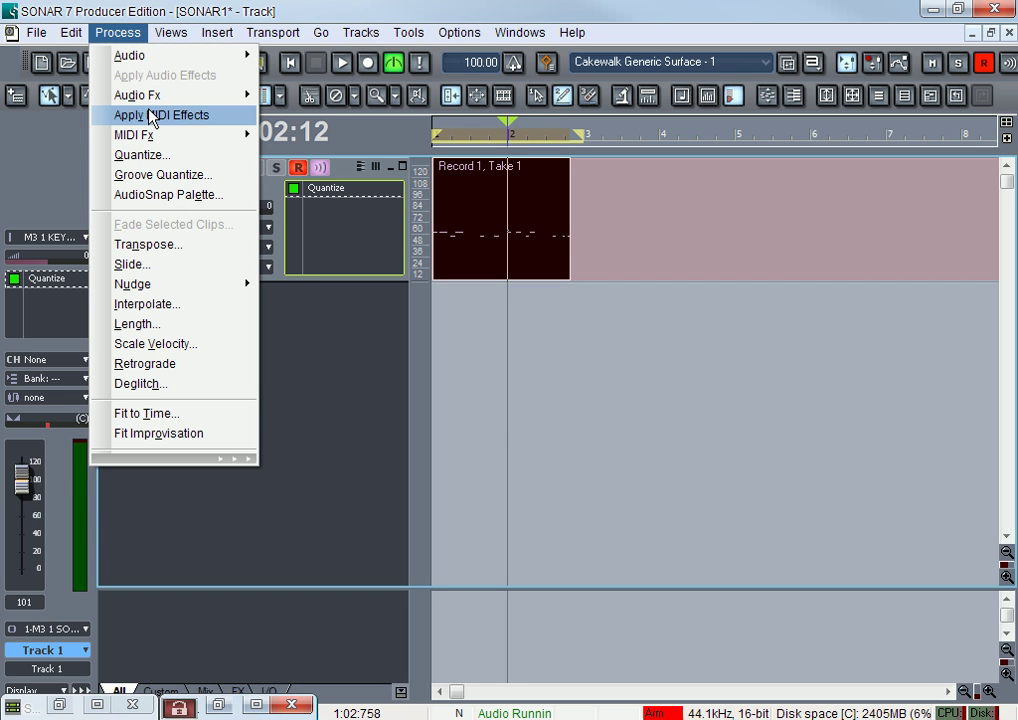
pyautogui.click(150, 115)
pyautogui.click(520, 414)
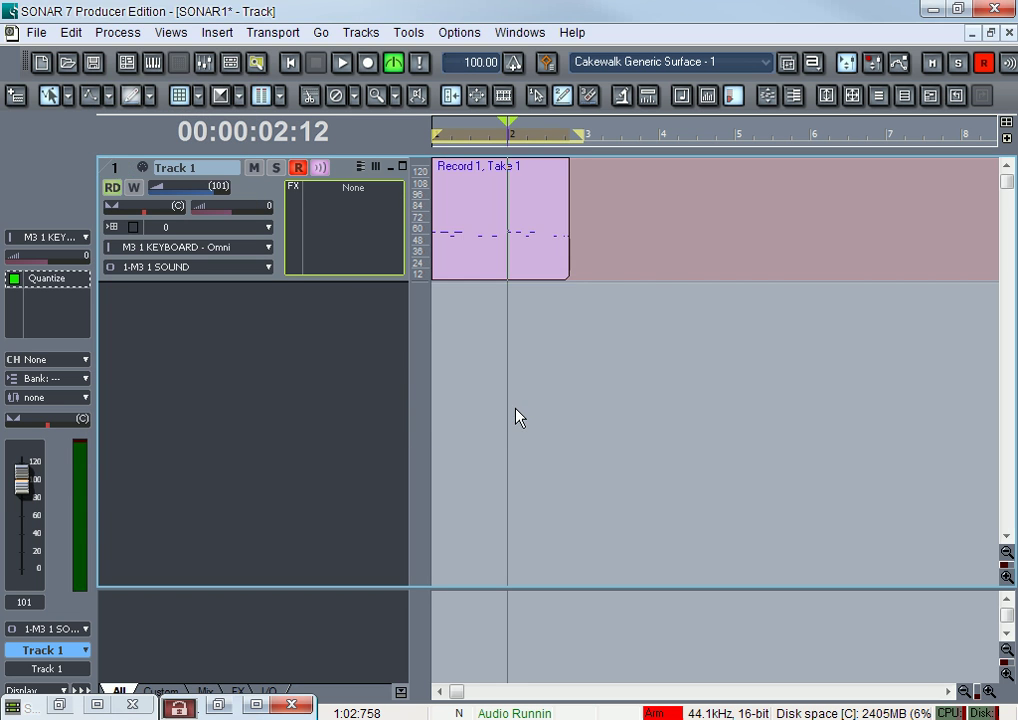
# - Check that the first C4 note now starts at 1:01:000, then close the Piano Roll
pyautogui.click(226, 707)
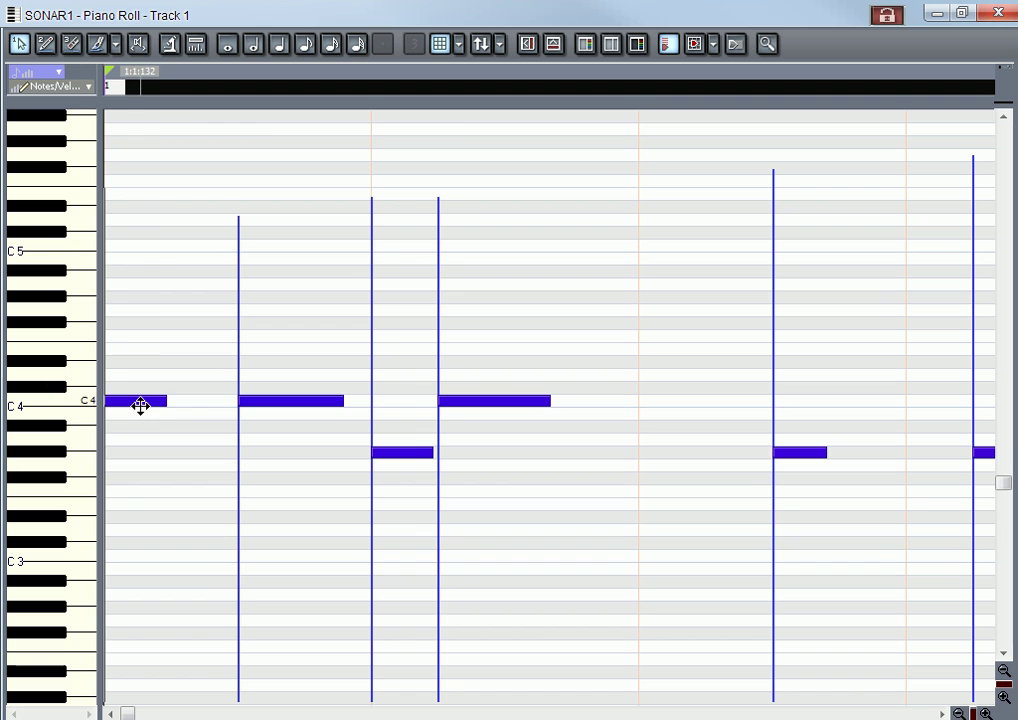
pyautogui.moveTo(139, 404); pyautogui.dragTo(168, 403)
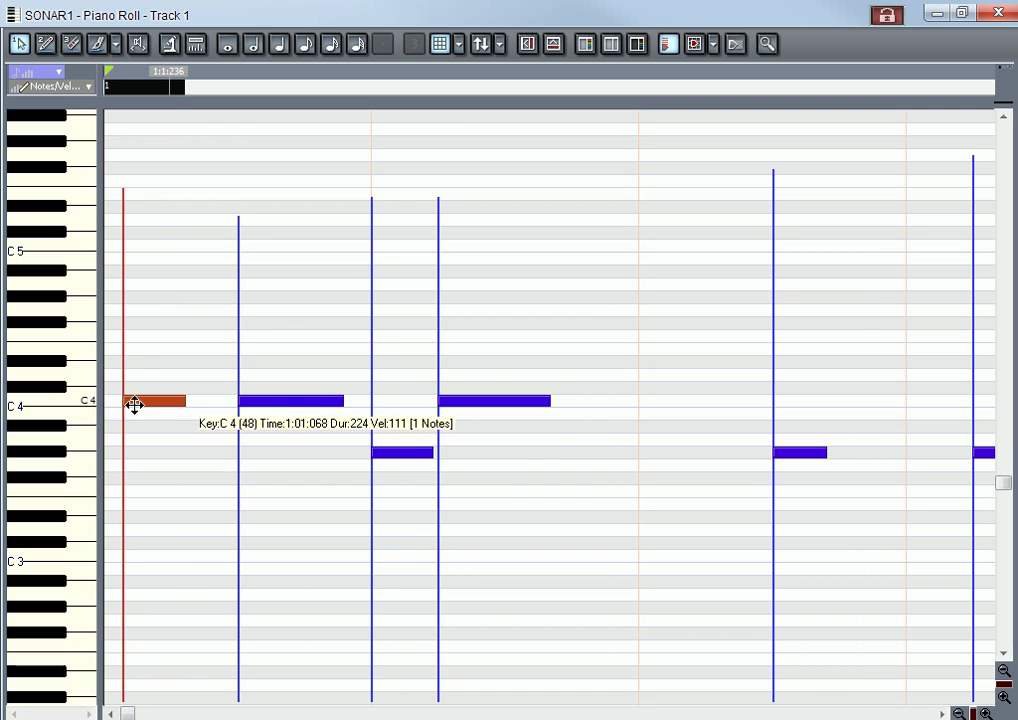
pyautogui.hotkey('ctrl', 'z')
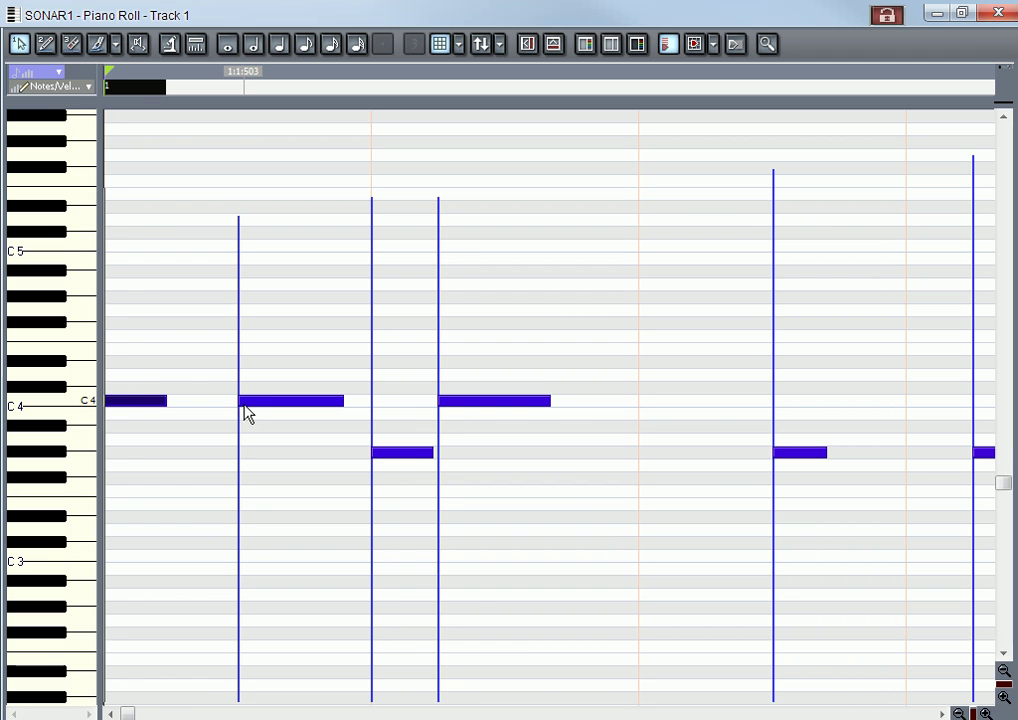
pyautogui.click(996, 13)
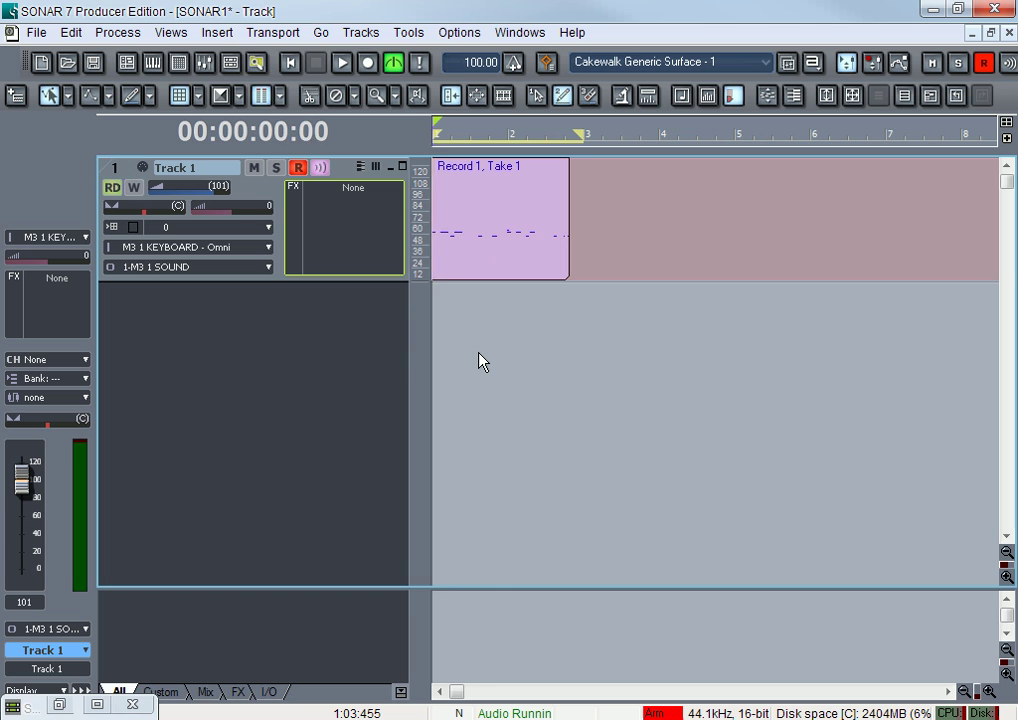
pyautogui.click(479, 360)
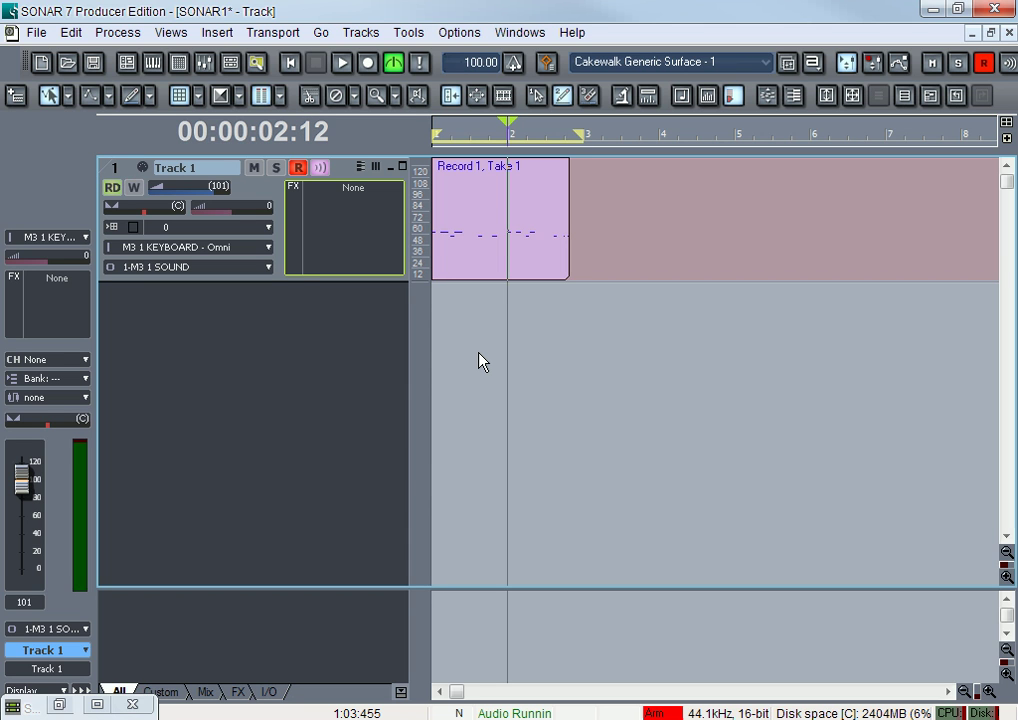